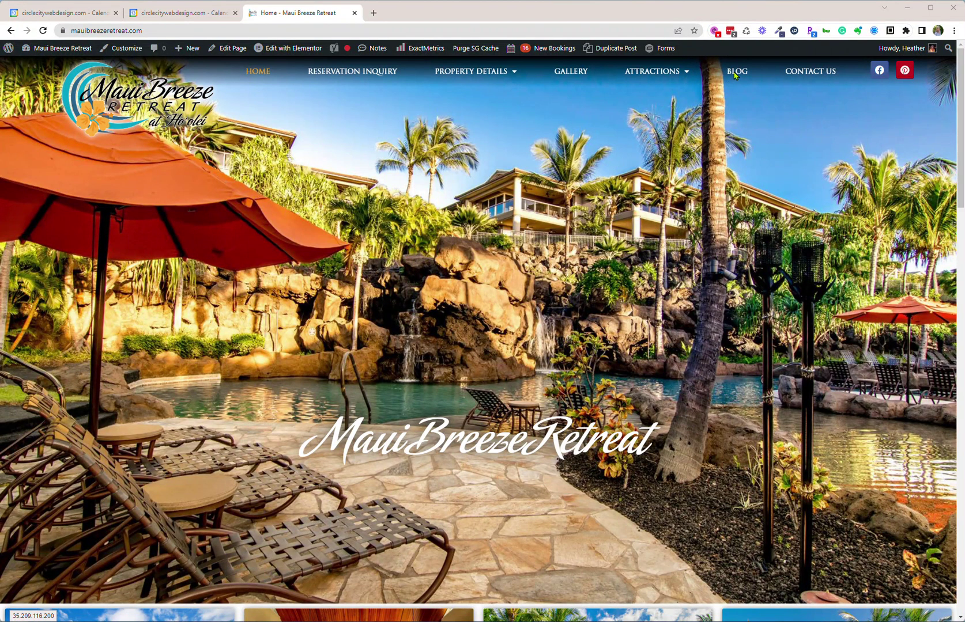
- Look over the Maui Breeze Retreat home page and open the site's Blog page
scroll(736, 74, down, 6)
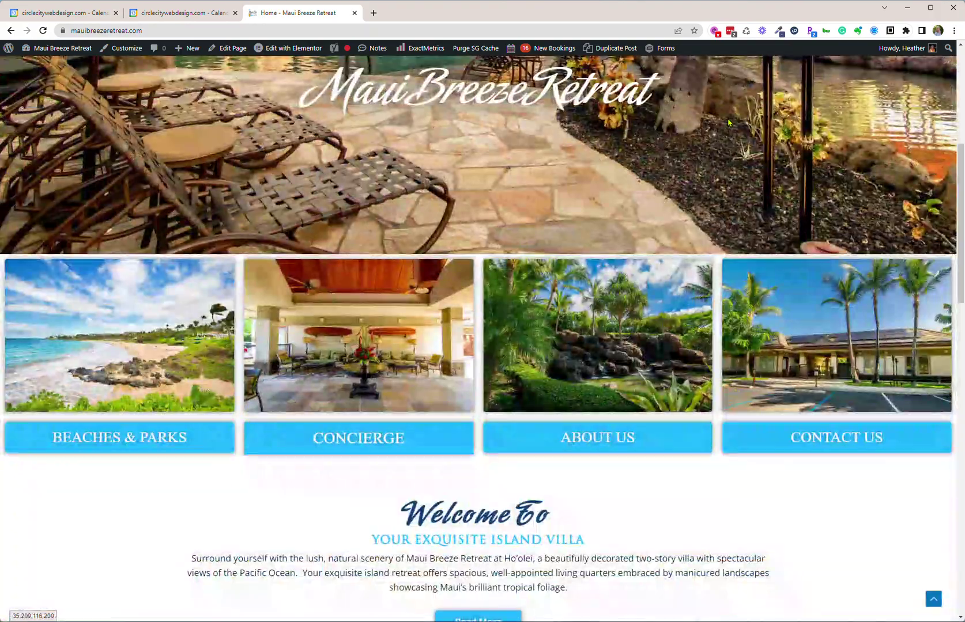
scroll(729, 136, up, 5)
scroll(728, 135, up, 1)
click(738, 72)
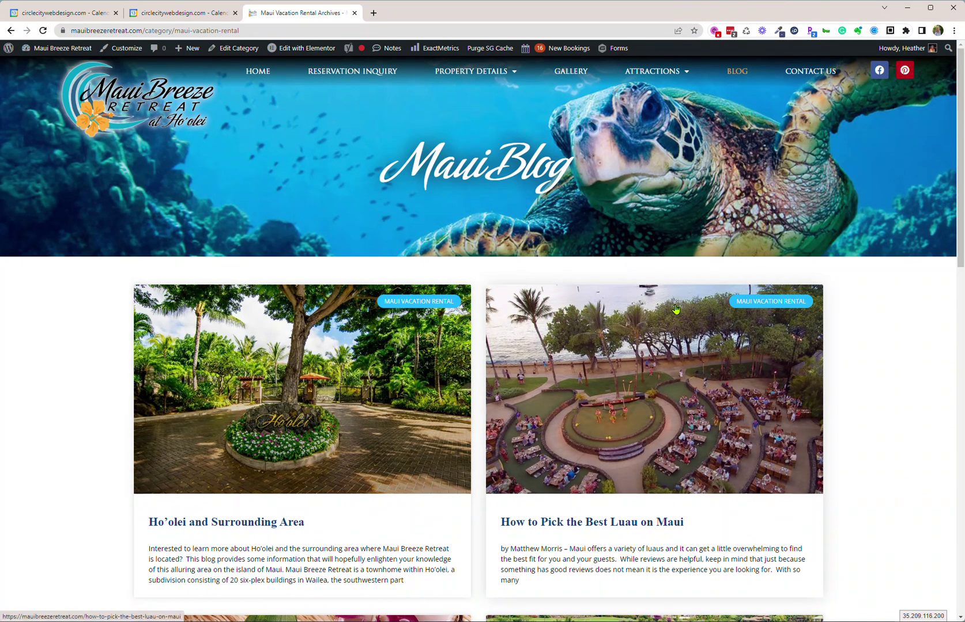
- Look through the posts on the Maui Blog page and open "Ho'olei and Surrounding Area"
scroll(676, 309, down, 8)
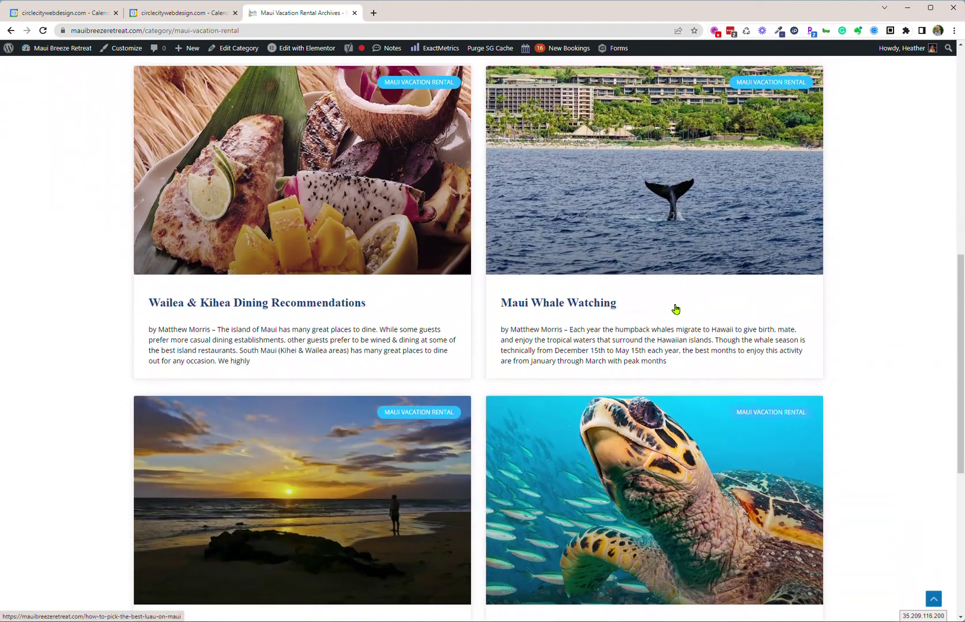
scroll(675, 308, down, 2)
scroll(675, 309, up, 8)
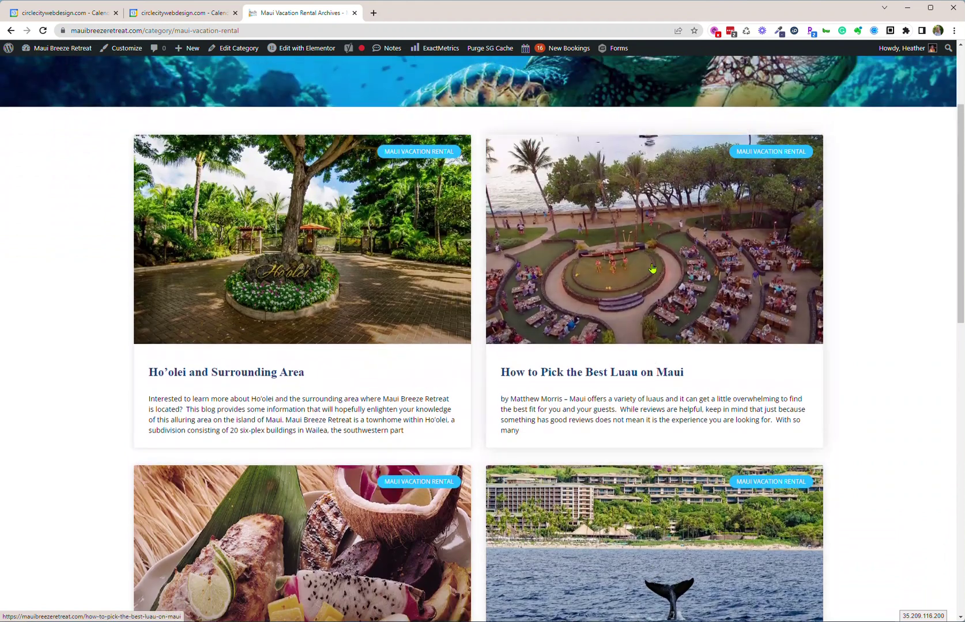
scroll(652, 269, up, 3)
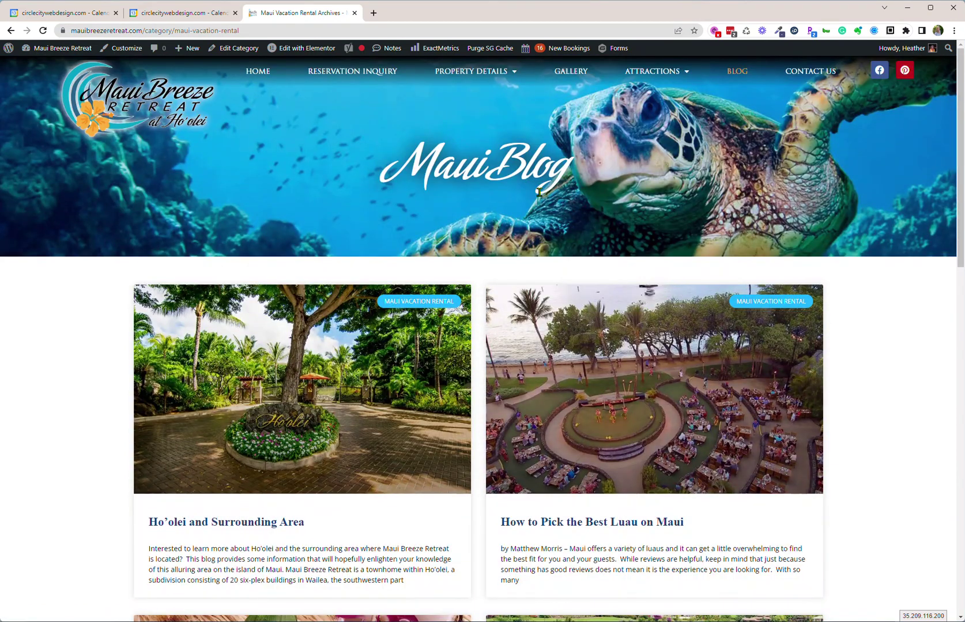
click(347, 340)
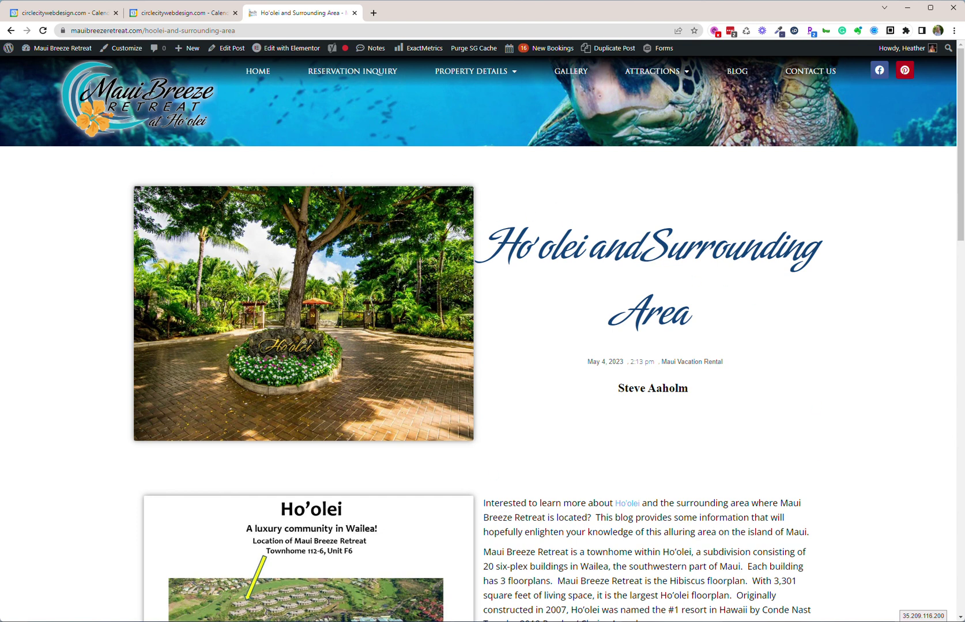
- View the Ho'olei and Surrounding Area post in the Elementor editor and return to its live page
mouse_move(258, 52)
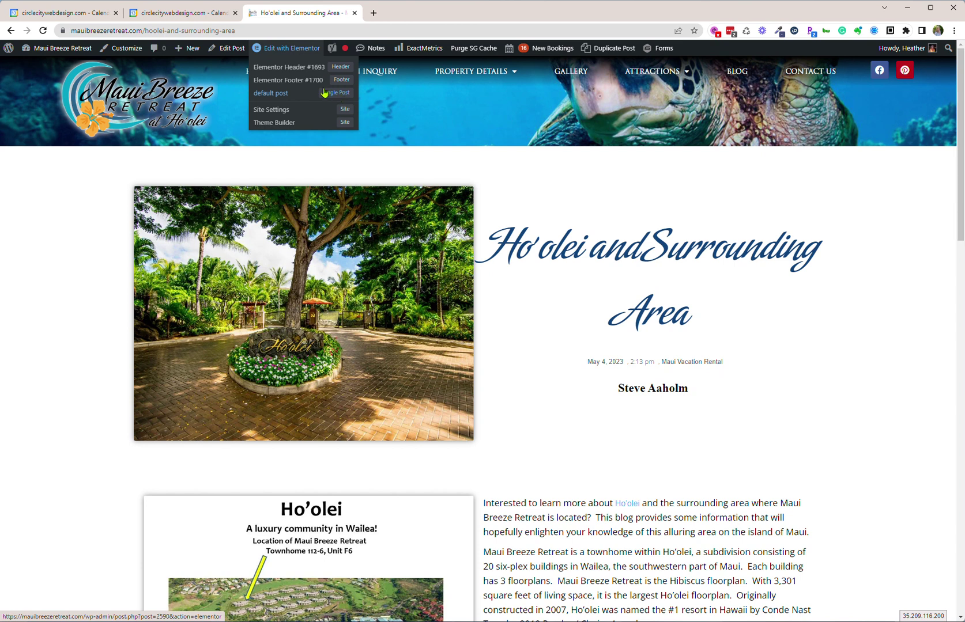
click(274, 50)
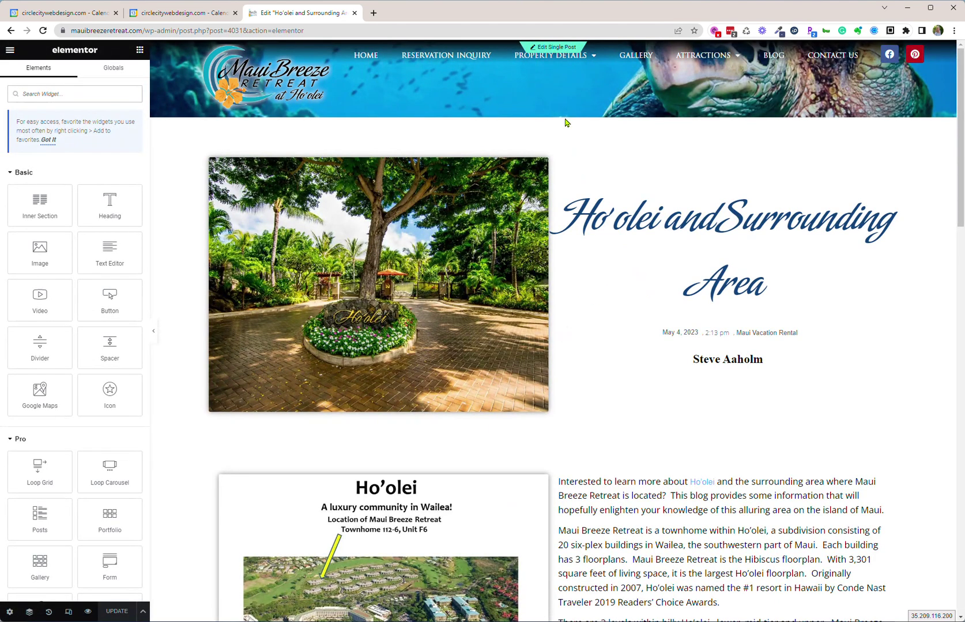
mouse_move(554, 66)
click(10, 51)
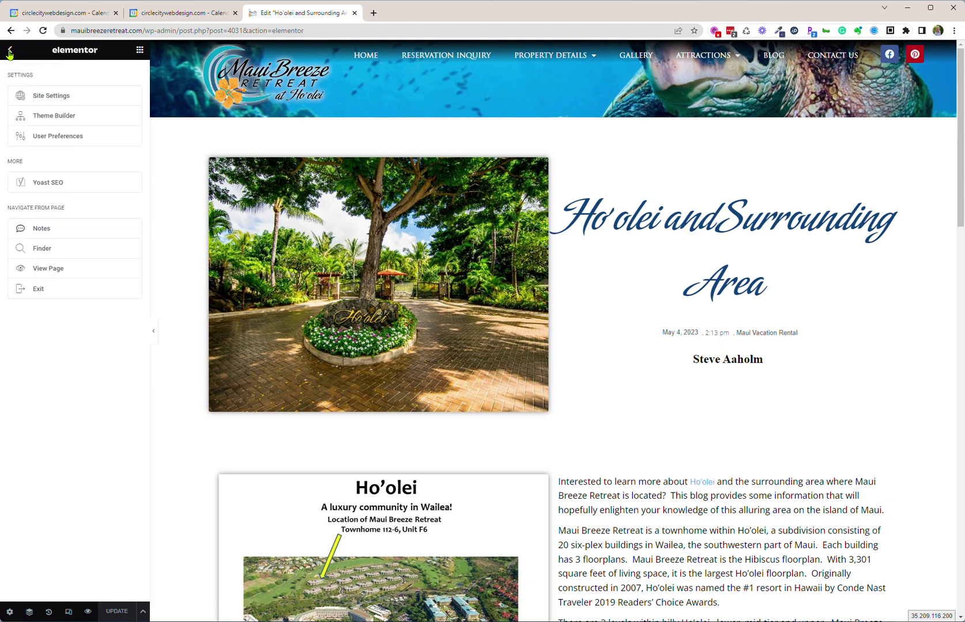
click(49, 274)
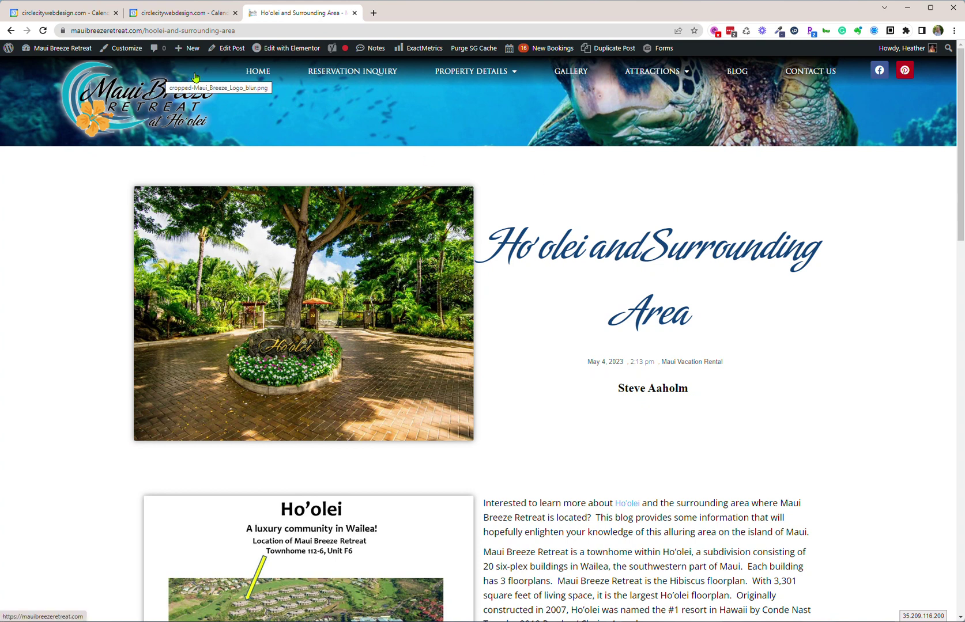
- Create a new post titled "Sharks Around Maui" and publish it
mouse_move(188, 54)
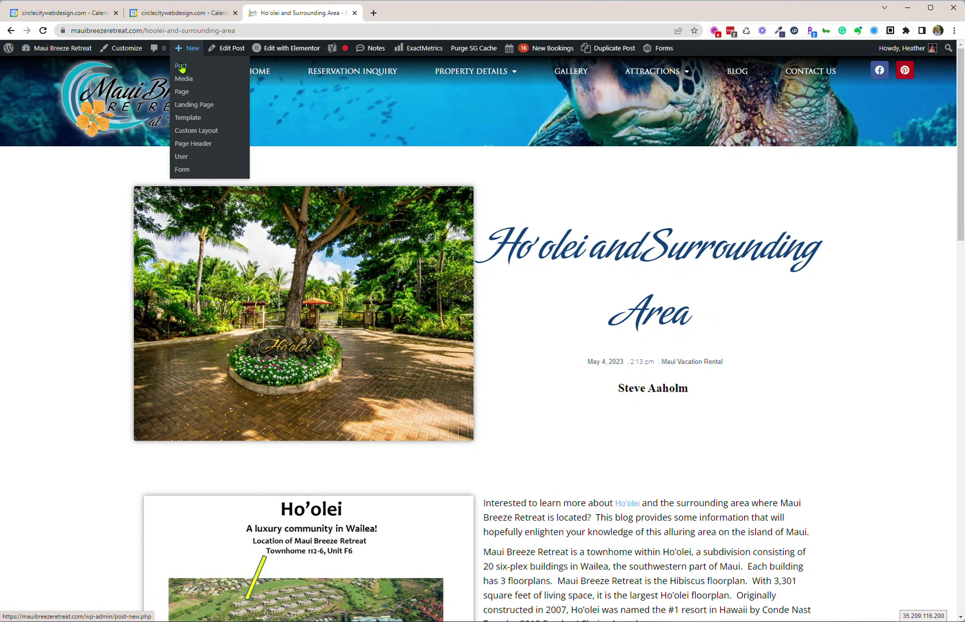
click(181, 68)
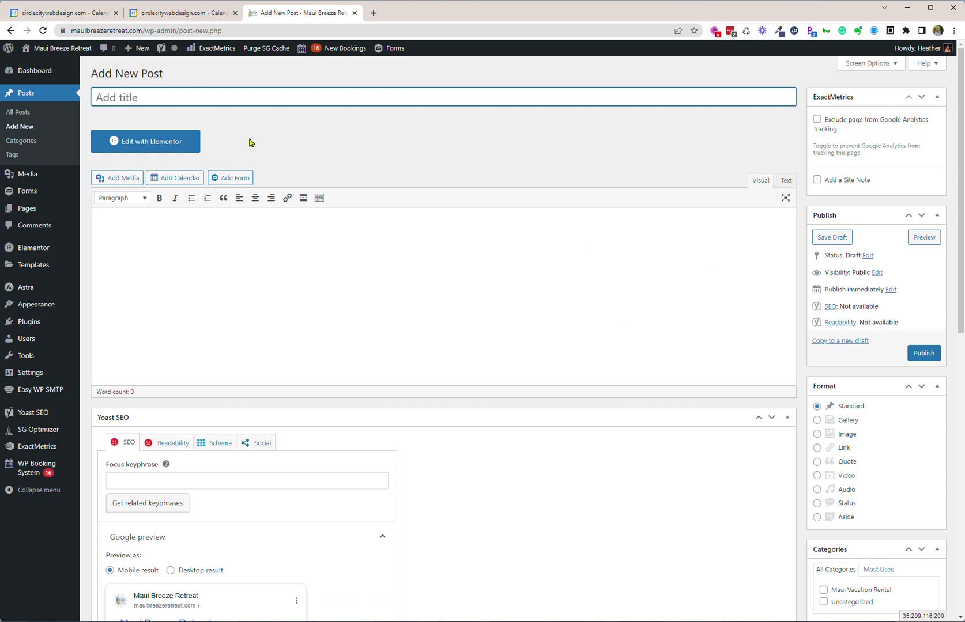
text(Sharks Around Maui)
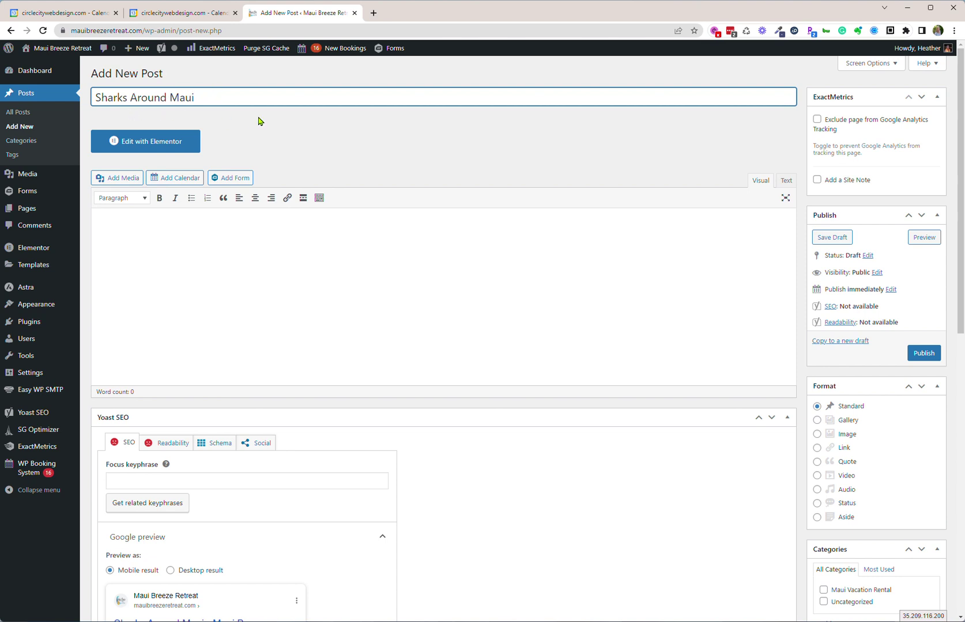
click(934, 355)
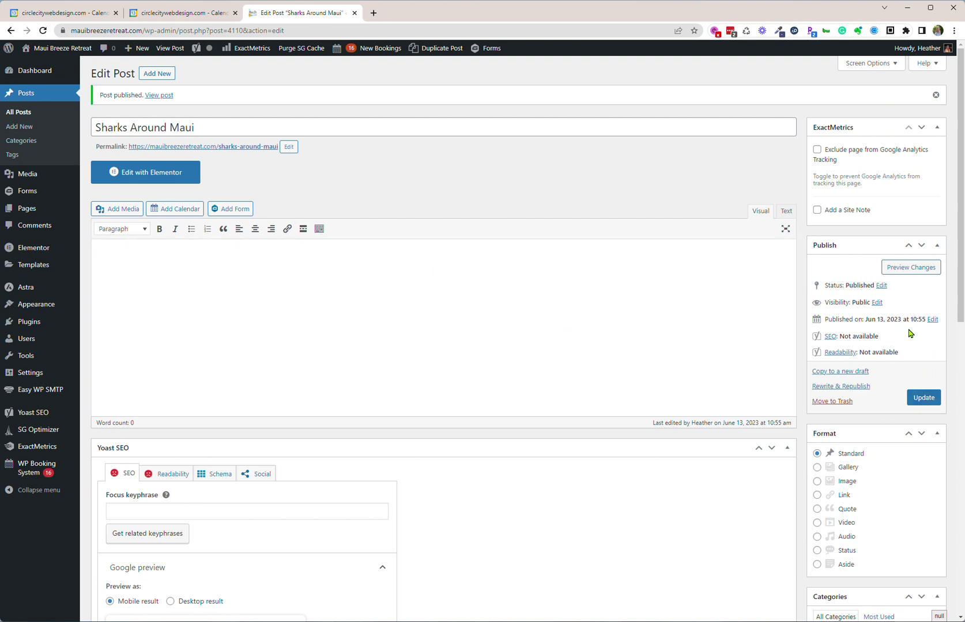
- Upload the shark picture "image (2)" from Downloads as the post's featured image and update the post
scroll(856, 261, down, 5)
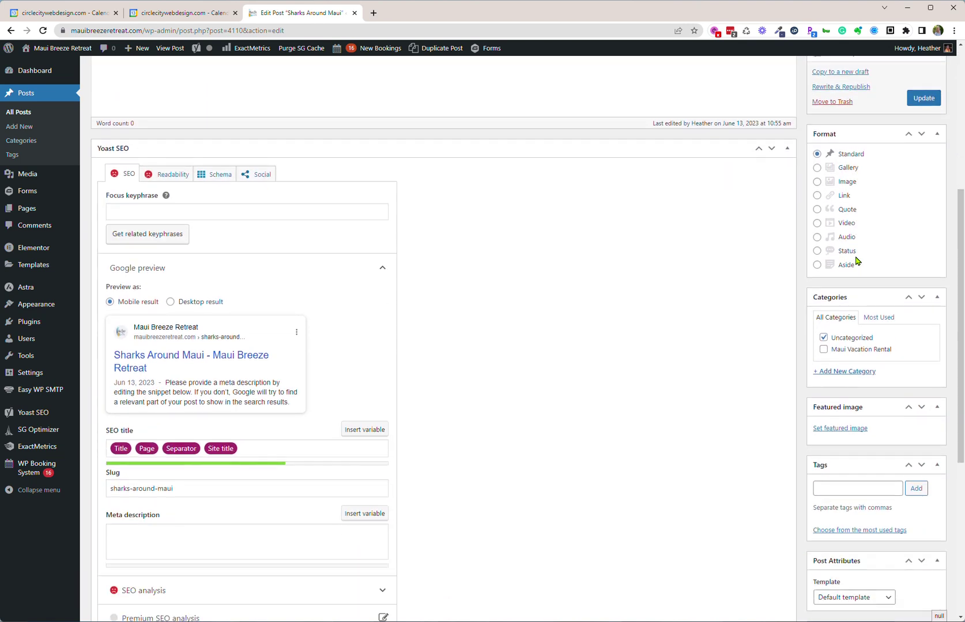
click(839, 430)
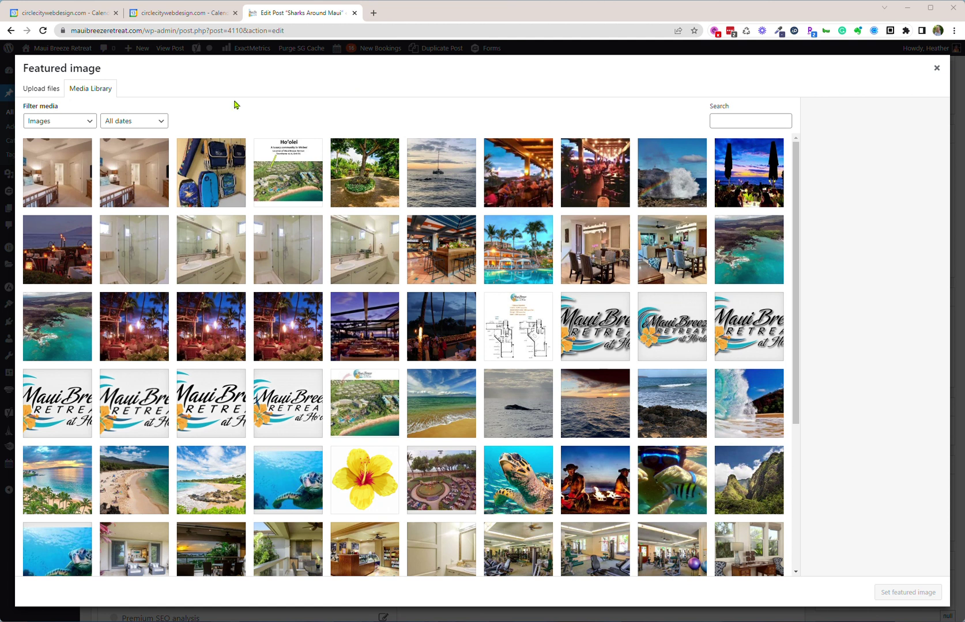
click(35, 90)
click(469, 296)
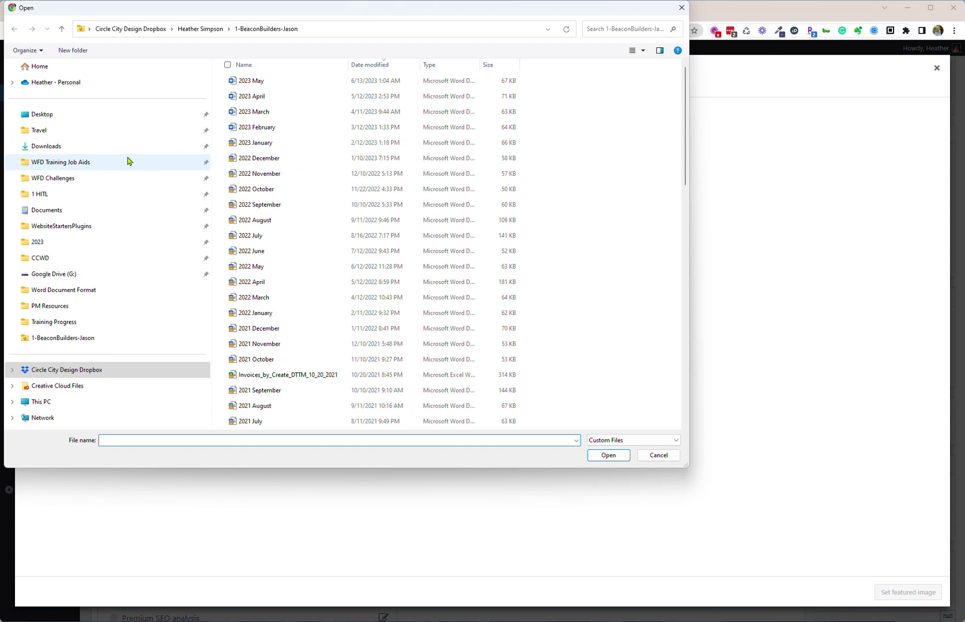
click(86, 146)
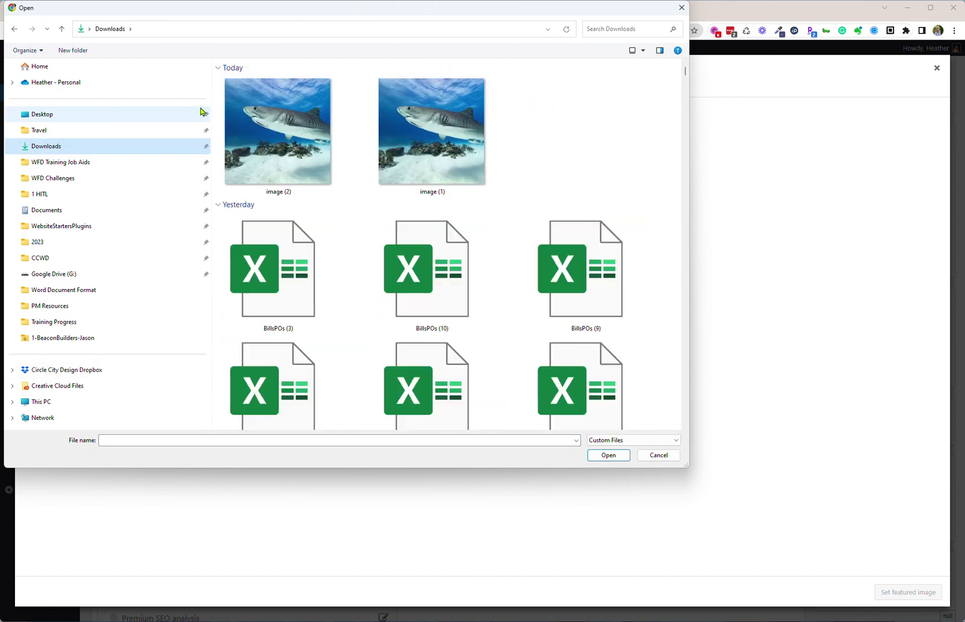
click(284, 127)
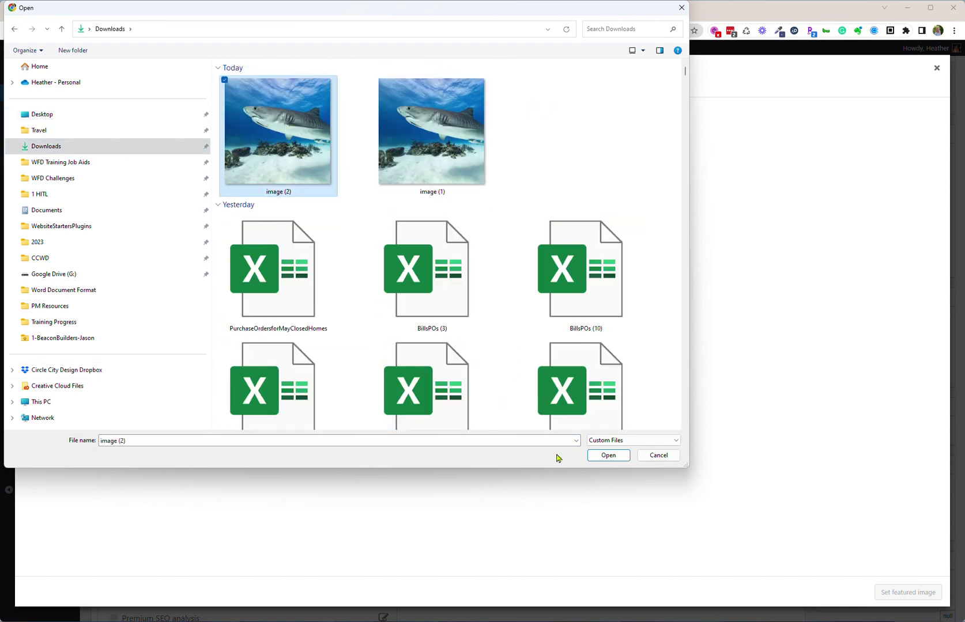
click(617, 459)
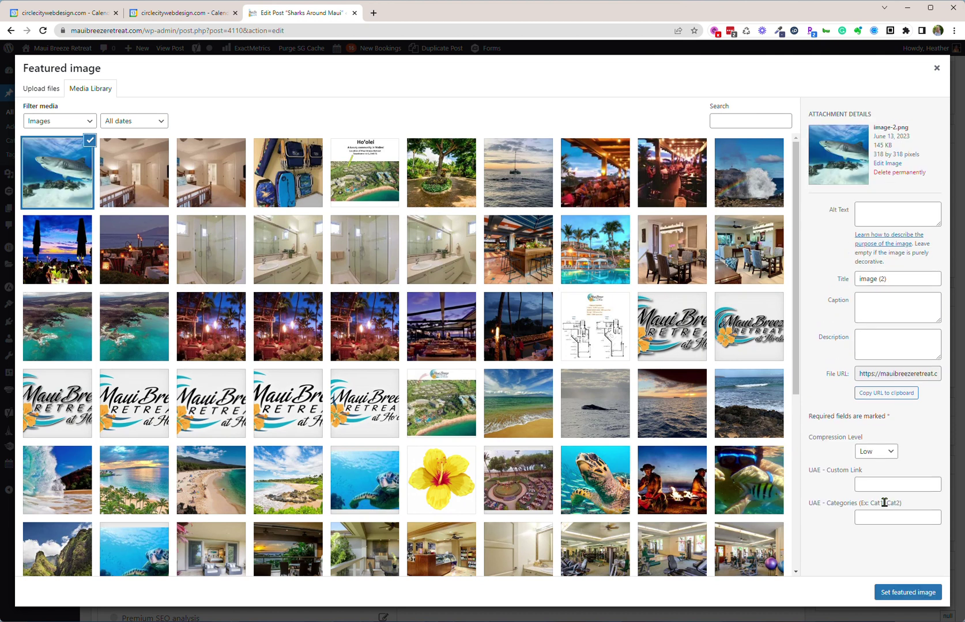
click(904, 599)
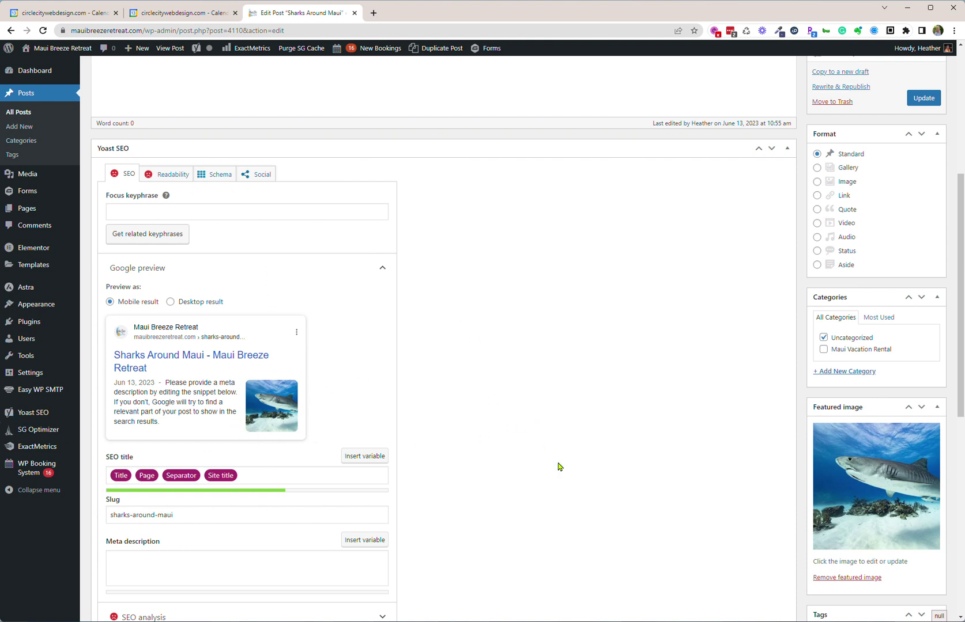
scroll(558, 467, up, 5)
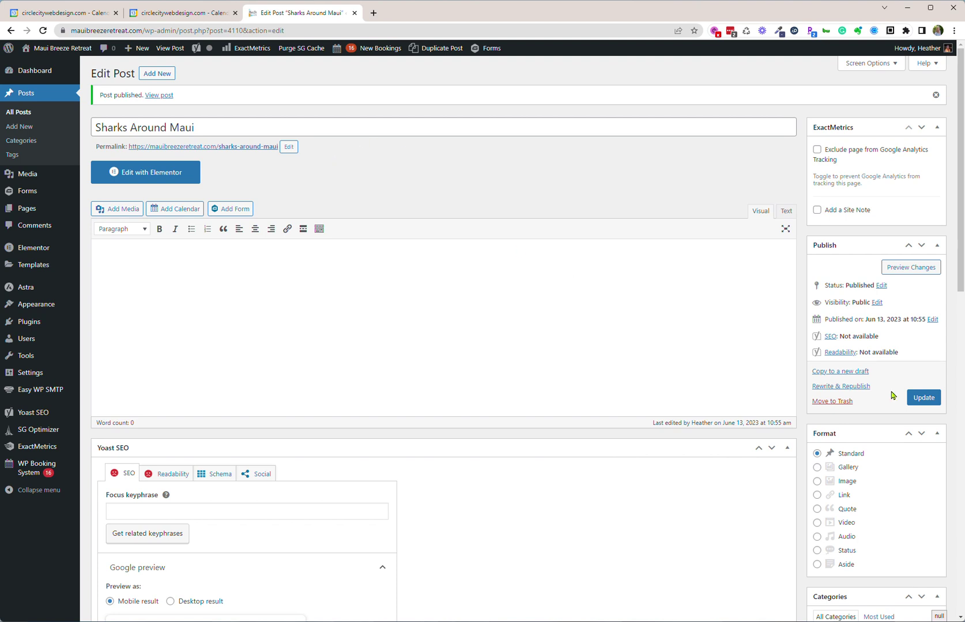
click(925, 399)
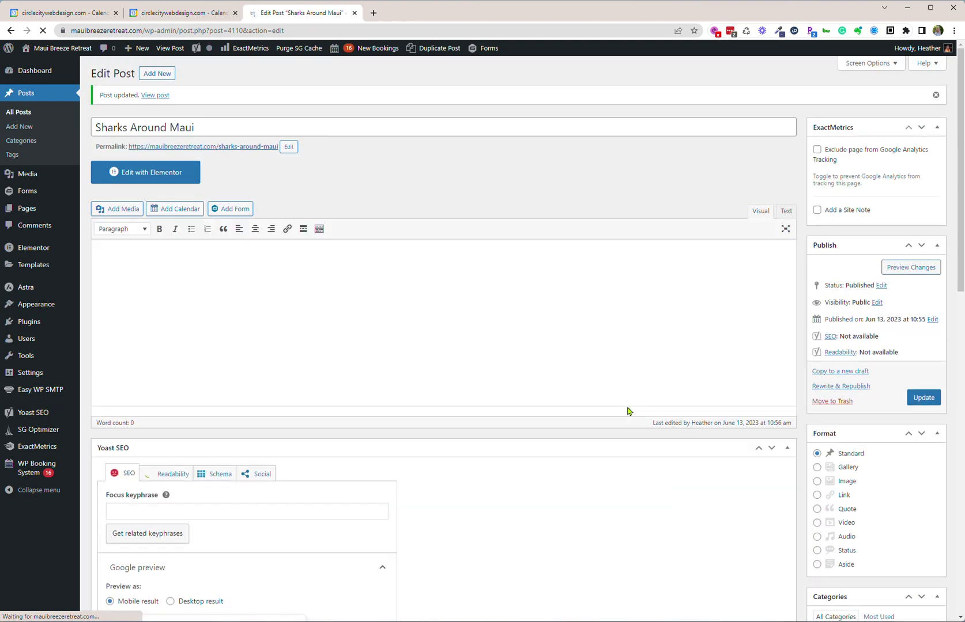
- Move the Featured image box up so it sits directly below the Publish box
scroll(631, 478, down, 5)
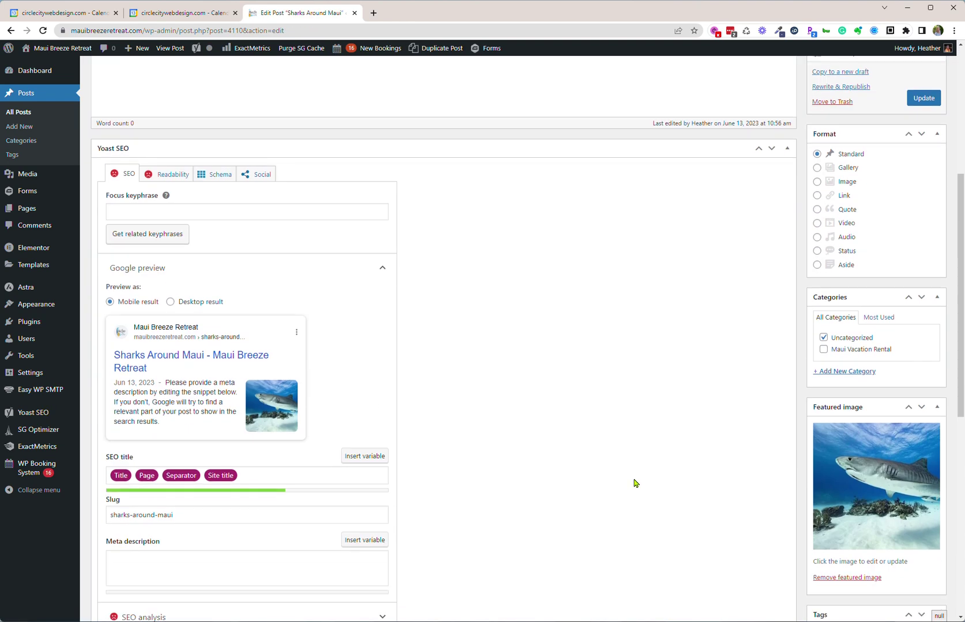
drag(858, 407, 815, 142)
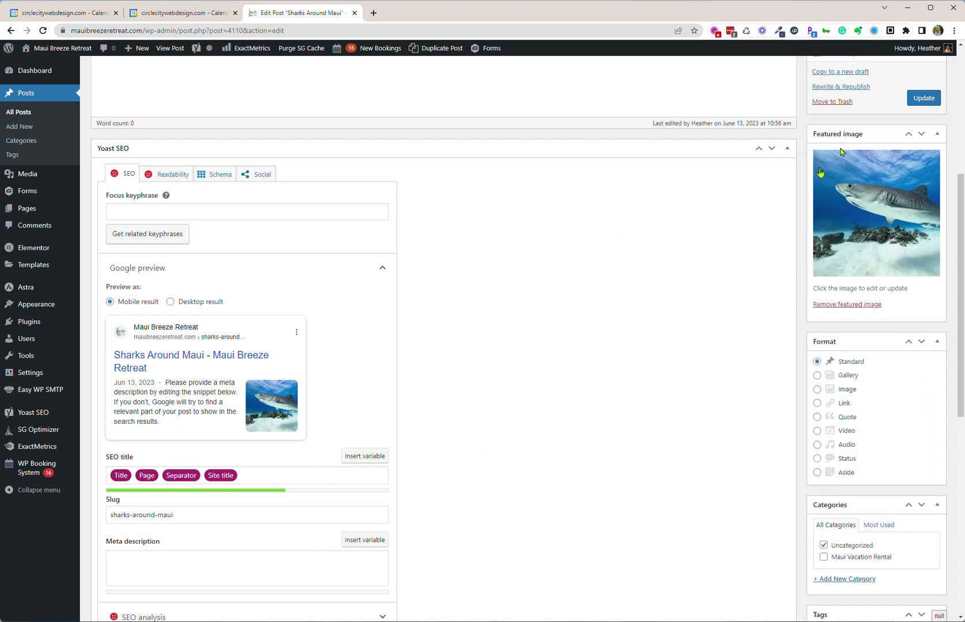
scroll(649, 422, up, 2)
scroll(648, 422, up, 2)
drag(888, 385, 887, 440)
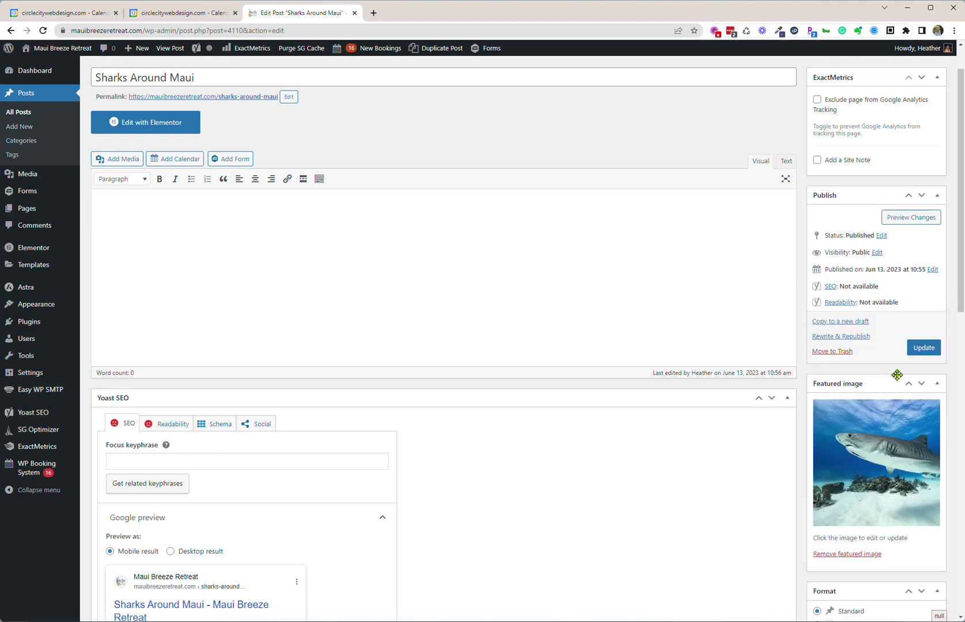
scroll(896, 385, down, 2)
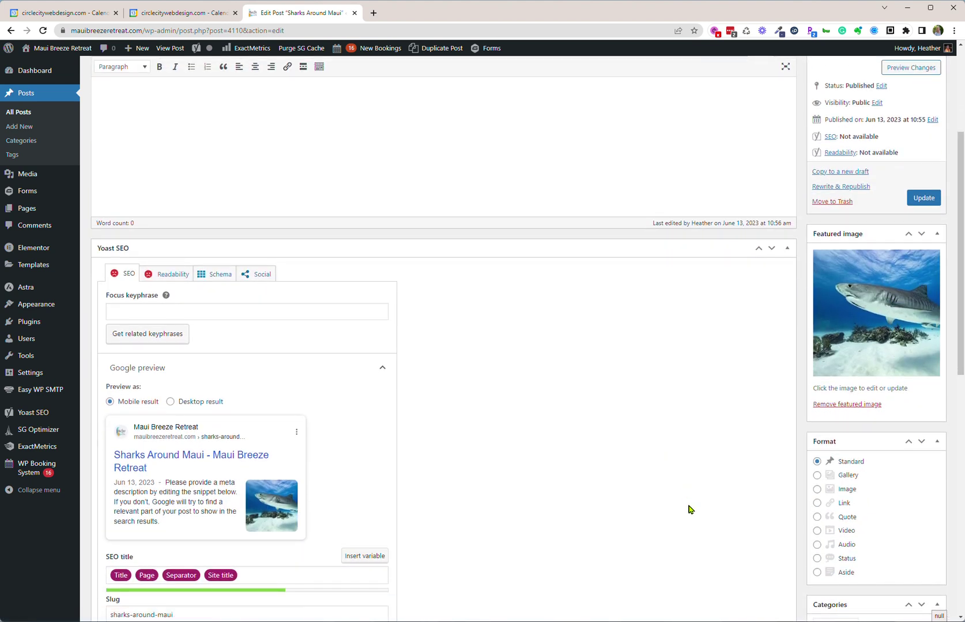
scroll(690, 510, up, 3)
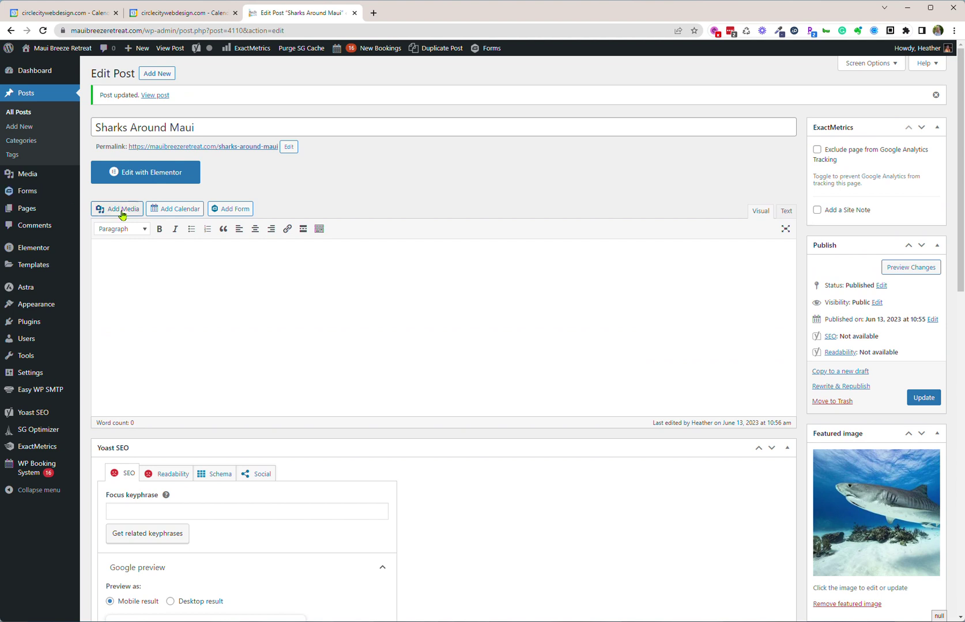
- Open the Sharks Around Maui post in Elementor and set its page layout to Theme
click(128, 184)
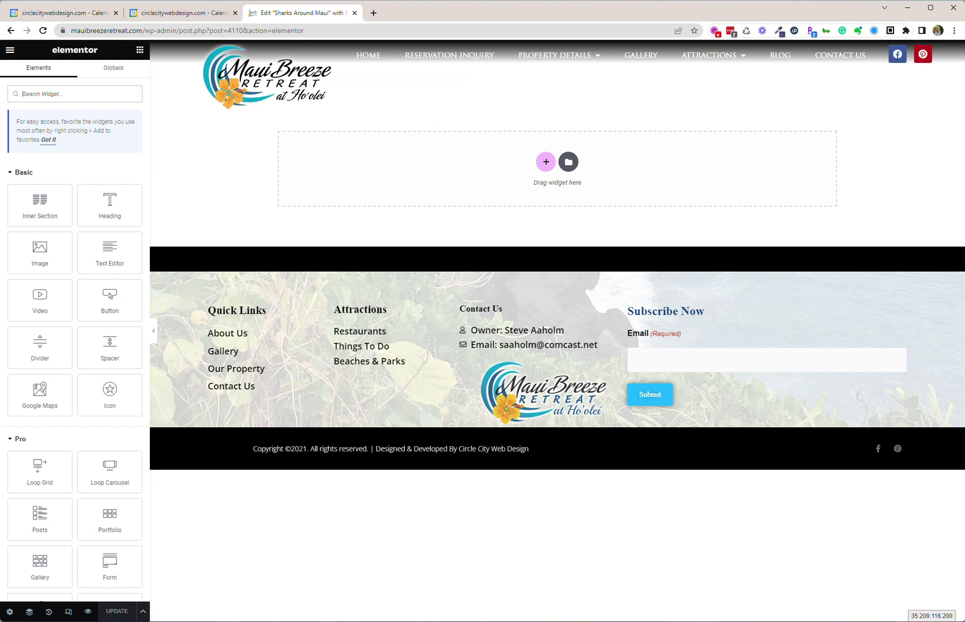
click(10, 613)
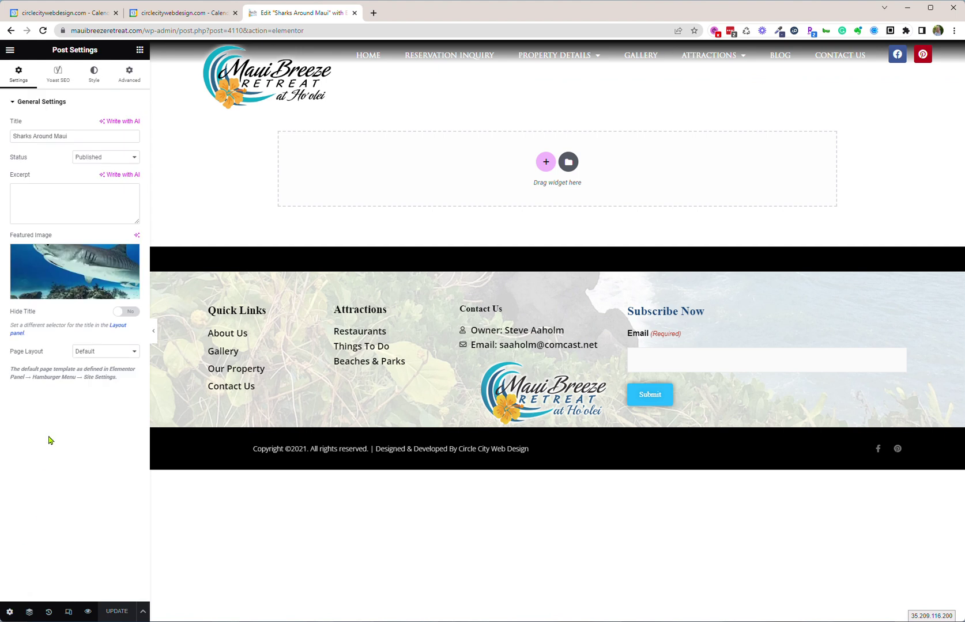
click(82, 353)
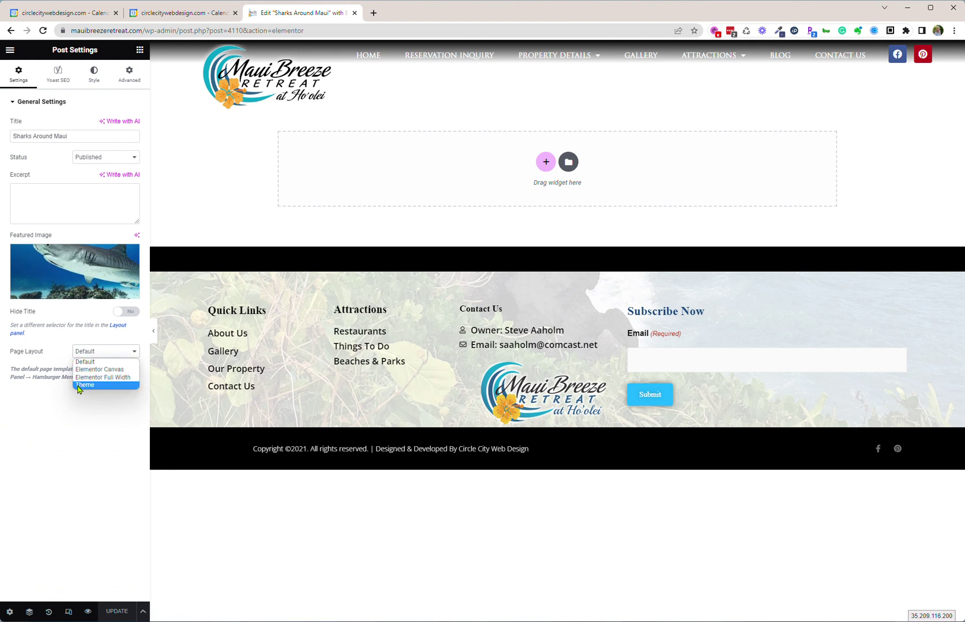
click(79, 386)
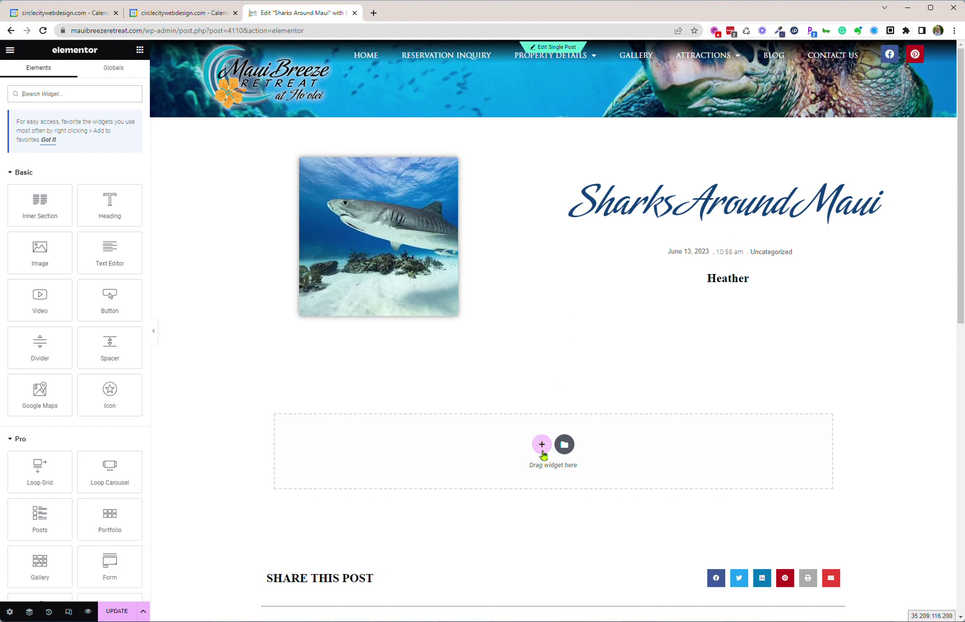
- Add a Text Editor widget to the post's empty content area and replace its placeholder text with the copied shark article
drag(105, 252, 501, 437)
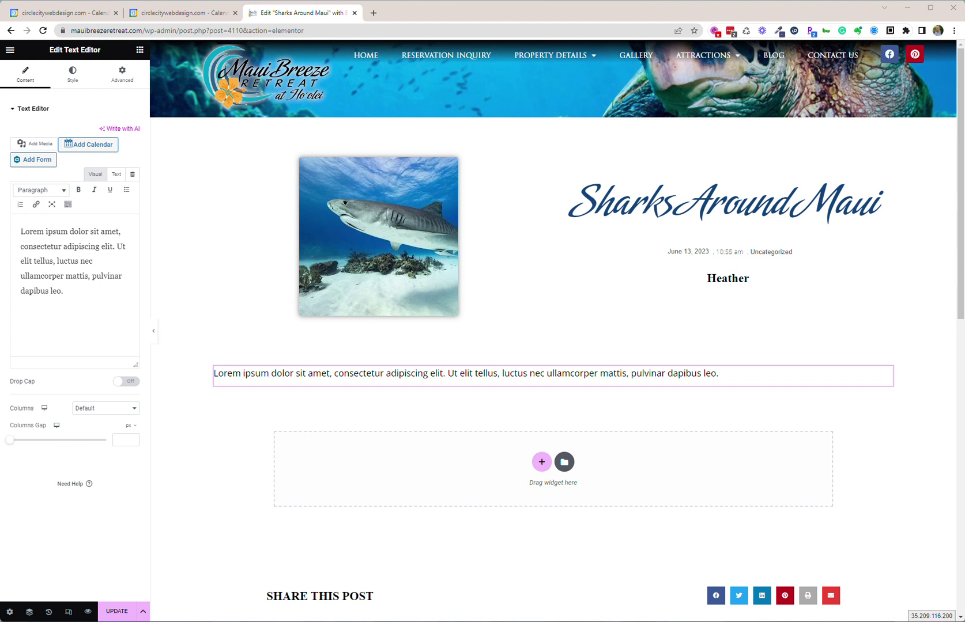
drag(97, 289, 19, 226)
key(ctrl+v)
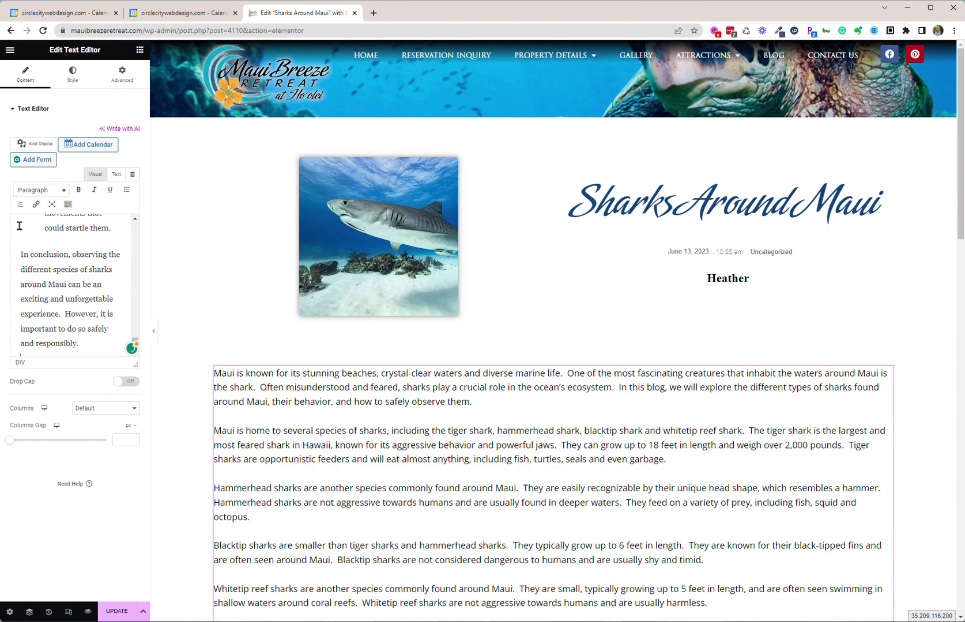
scroll(648, 472, down, 8)
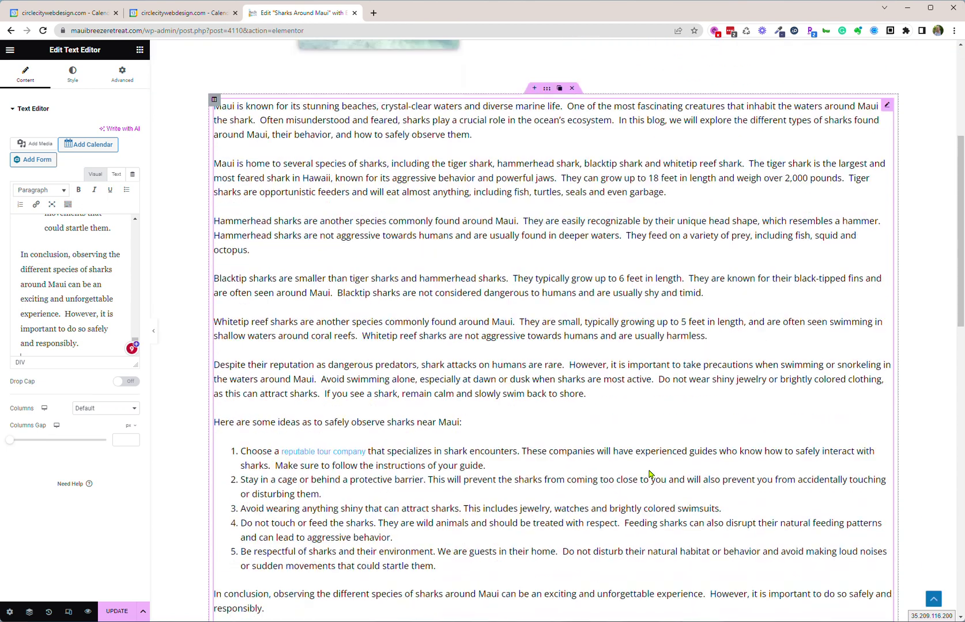
- Select the entire shark article in the Text Editor widget and reveal the editor's additional row of formatting tools
scroll(626, 477, up, 6)
scroll(617, 478, up, 1)
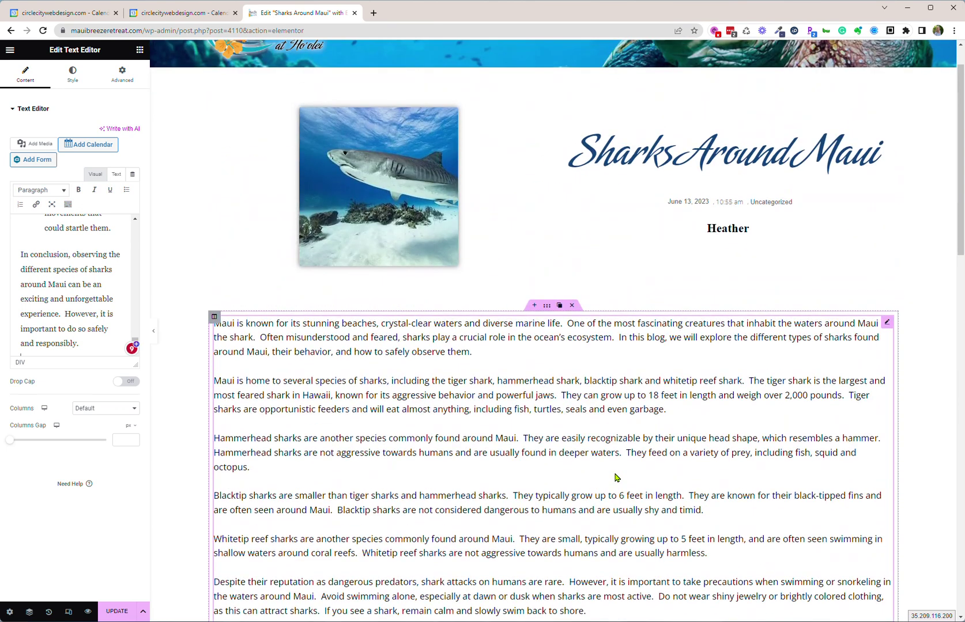
scroll(544, 387, up, 1)
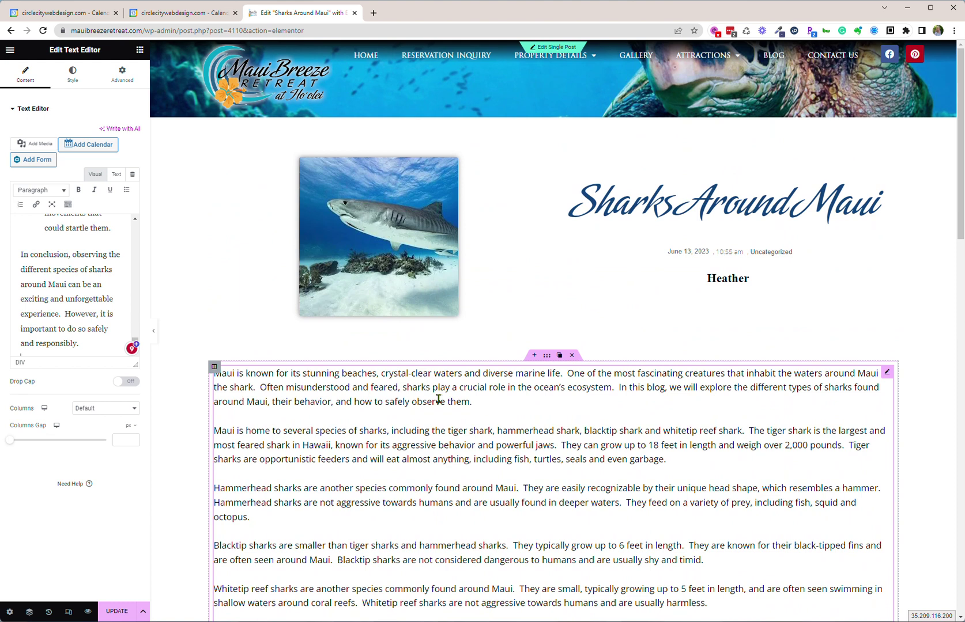
scroll(95, 283, up, 10)
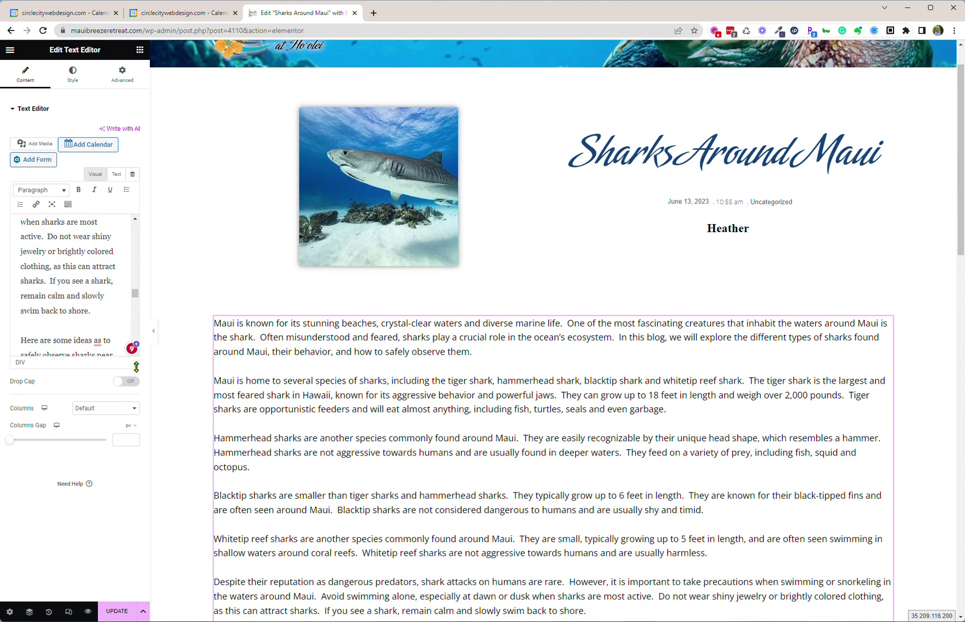
drag(136, 364, 321, 411)
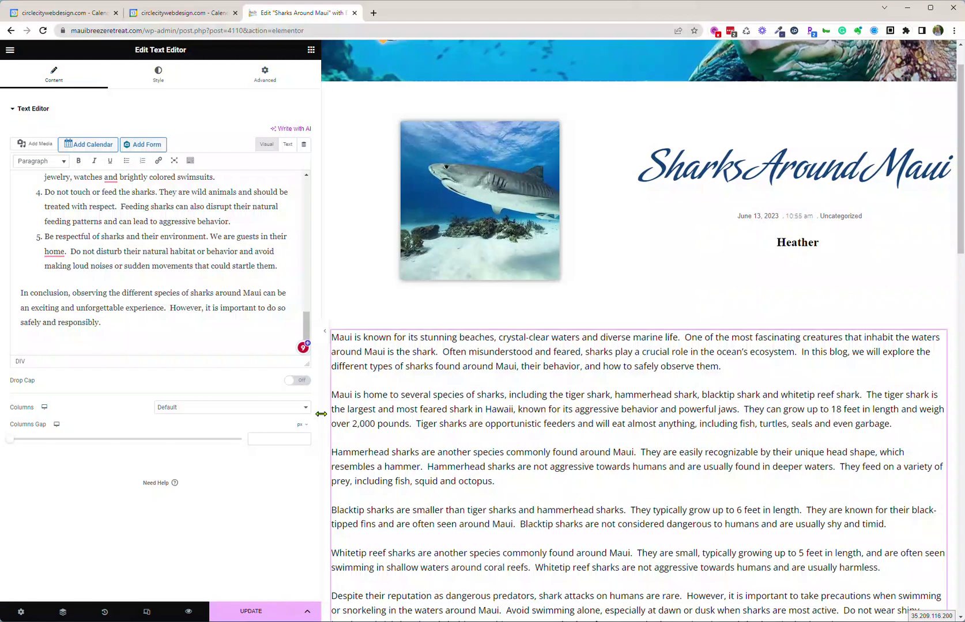
click(125, 317)
drag(126, 318, 14, 138)
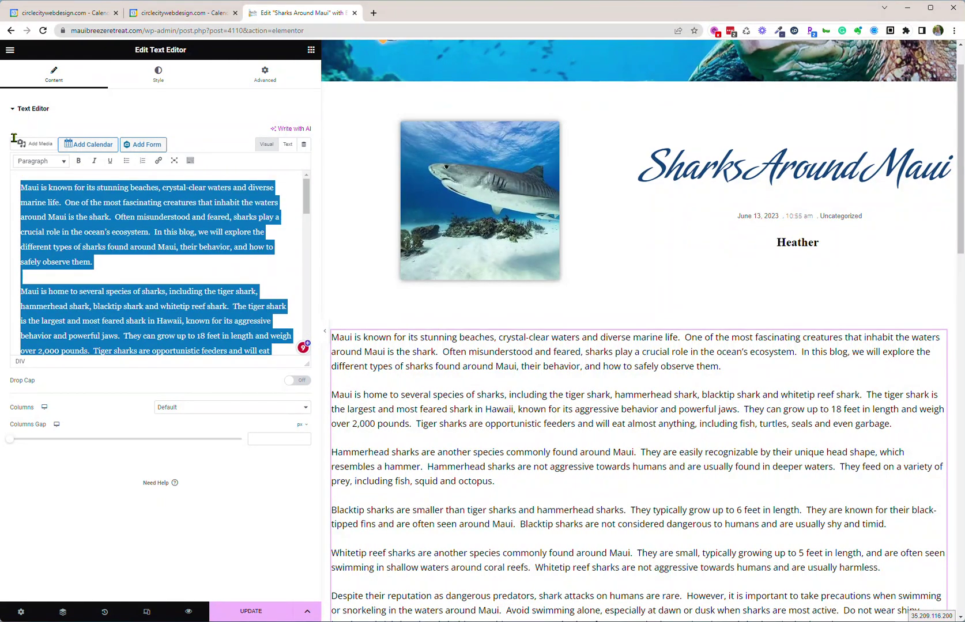
click(190, 160)
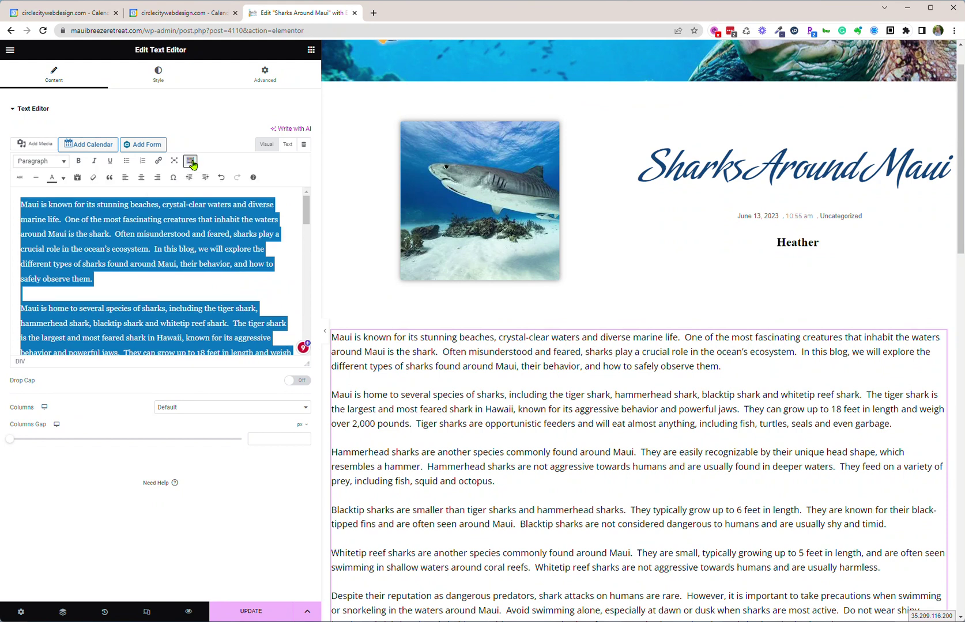
click(93, 183)
drag(320, 292, 208, 304)
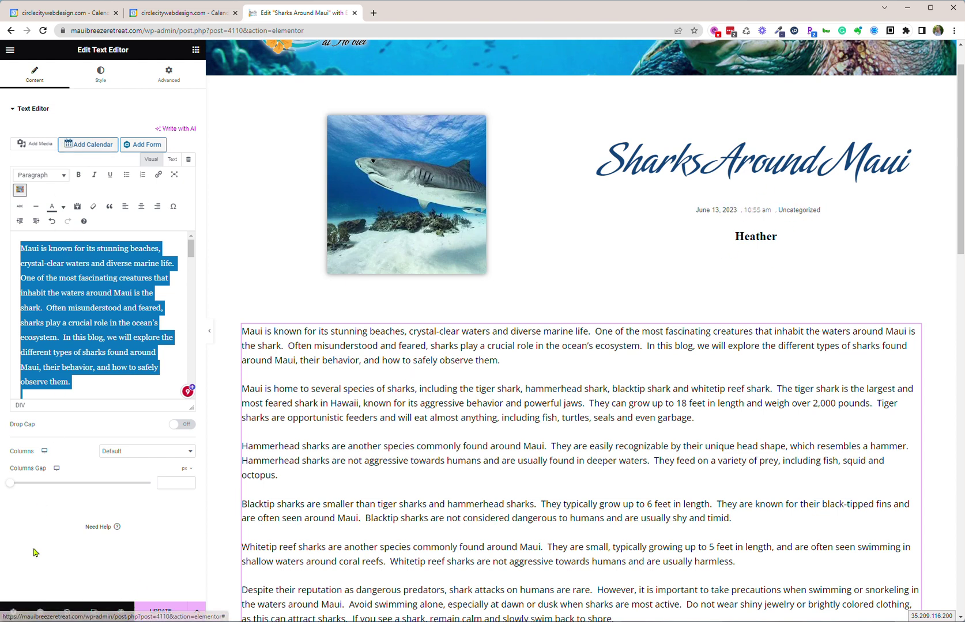
- Look through the post's general, style and advanced settings, the Elementor main menu and the available widgets
click(12, 612)
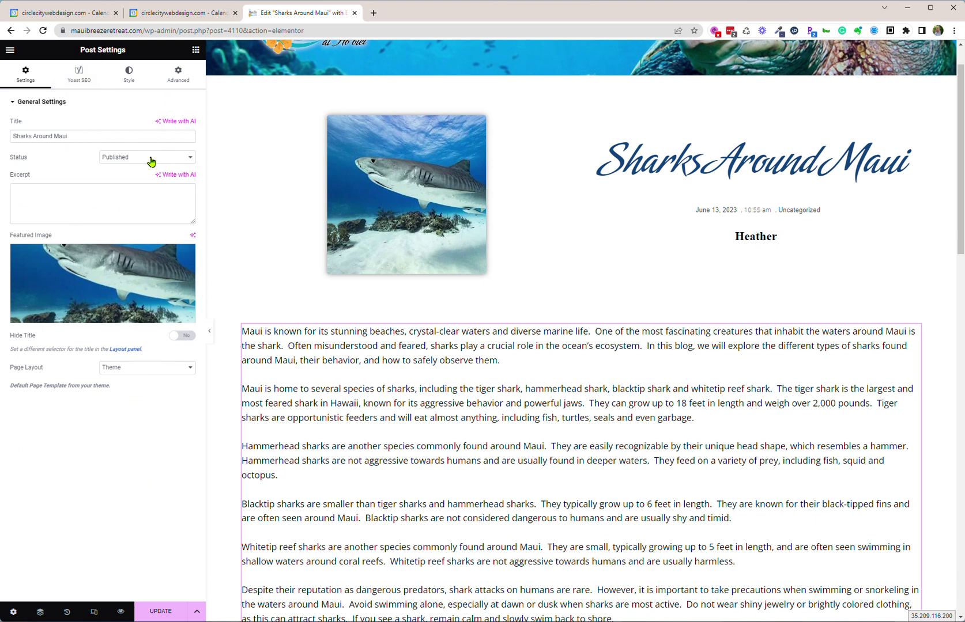
click(129, 77)
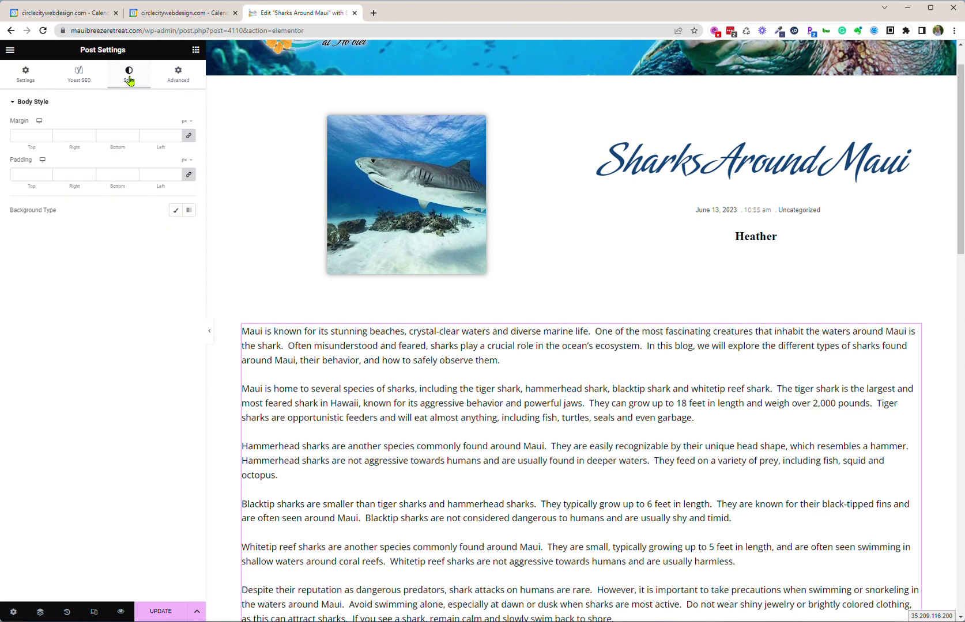
click(174, 82)
click(30, 80)
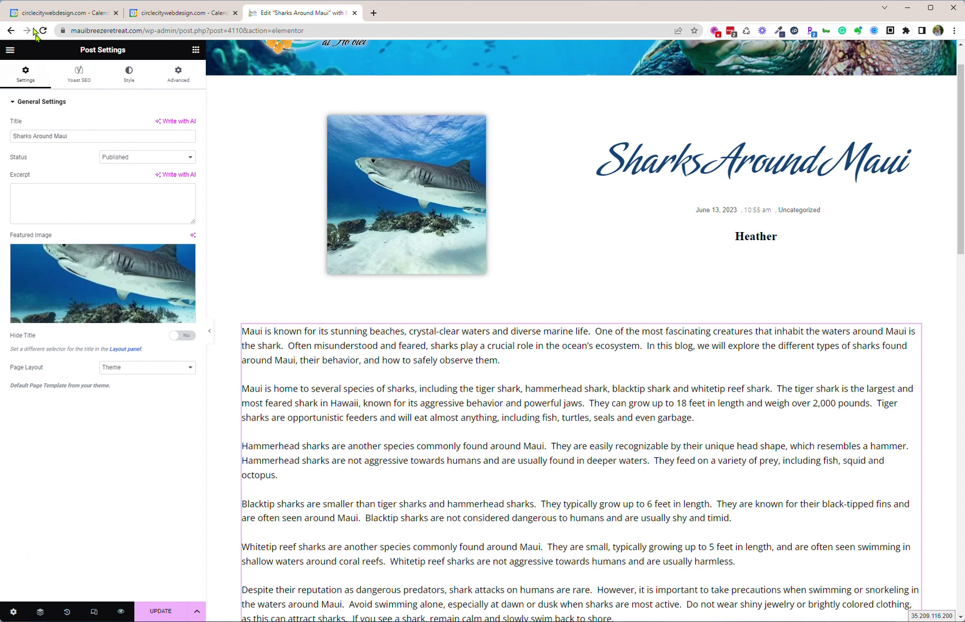
click(8, 50)
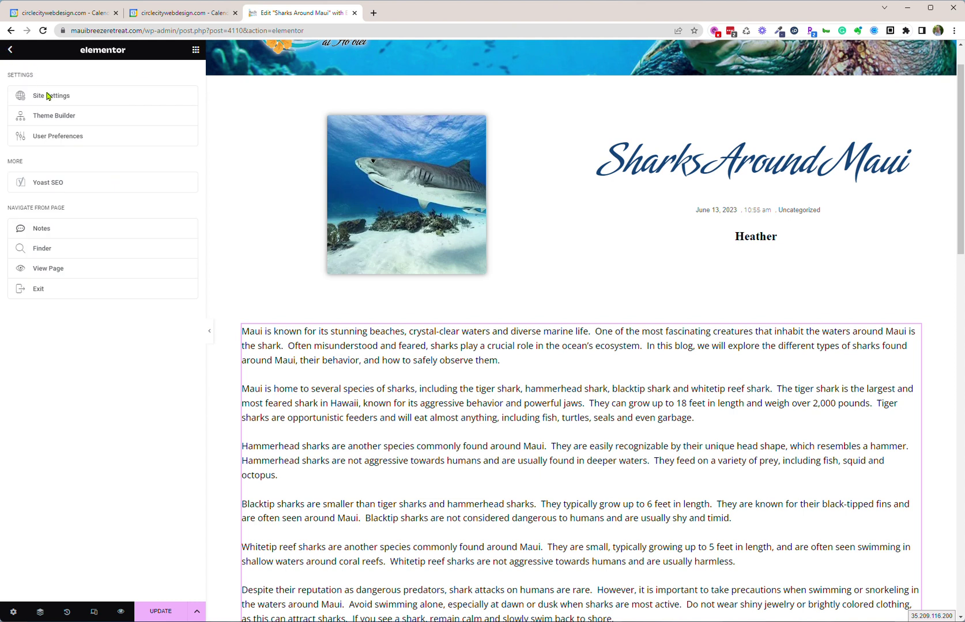
click(10, 50)
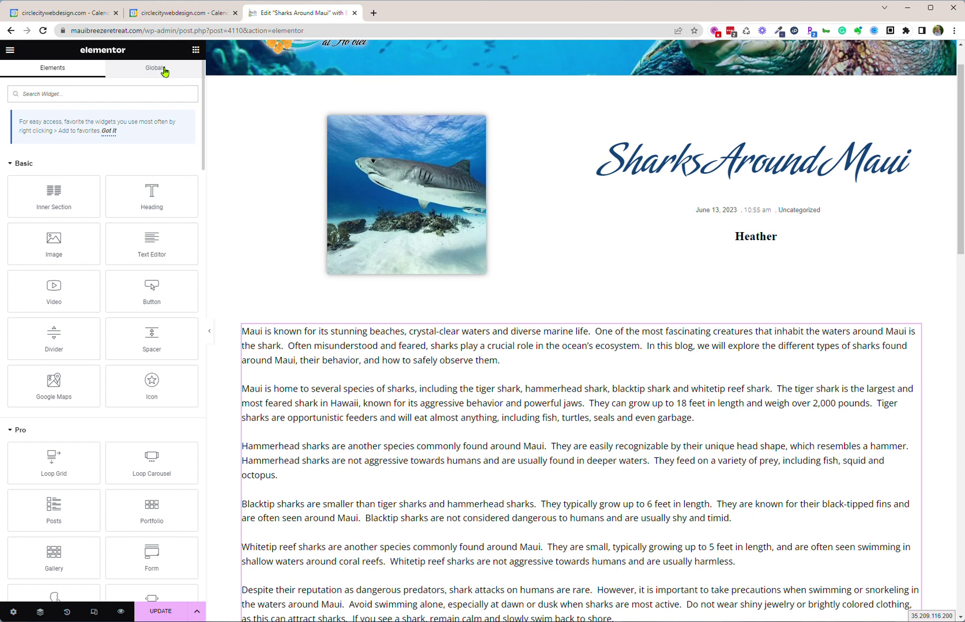
scroll(150, 201, down, 1)
scroll(151, 203, down, 3)
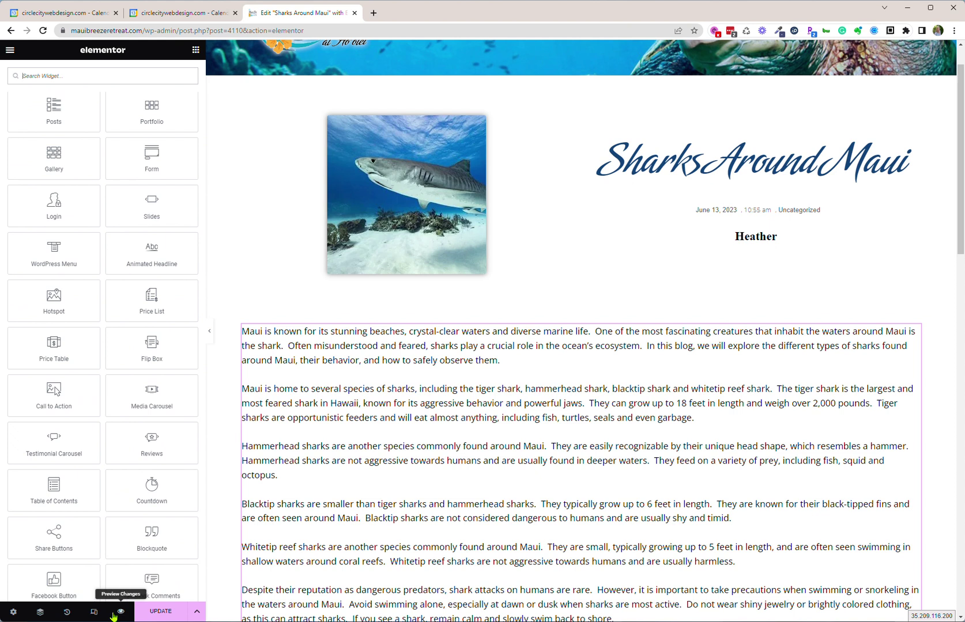
click(13, 613)
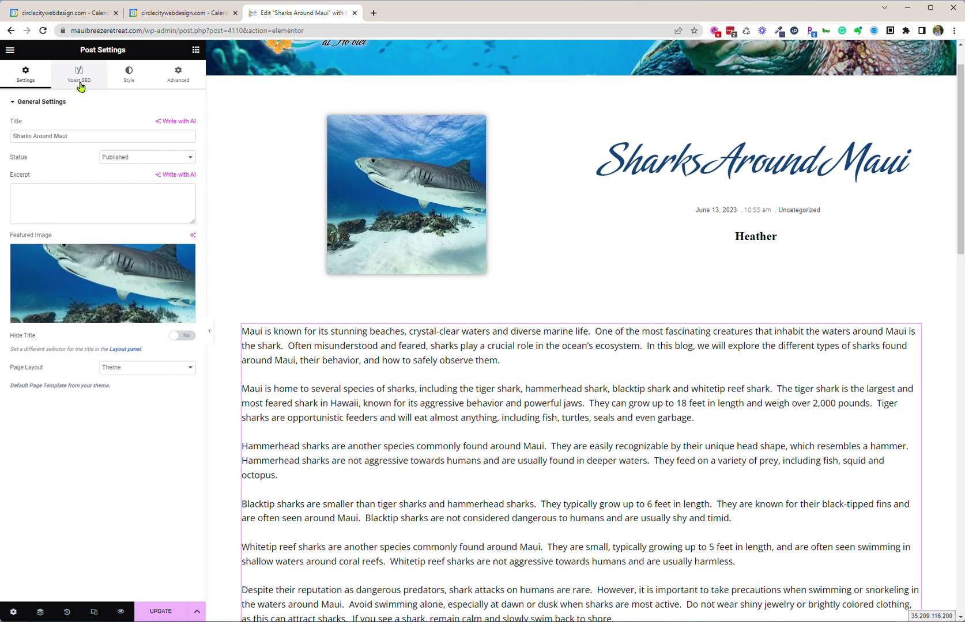
click(178, 83)
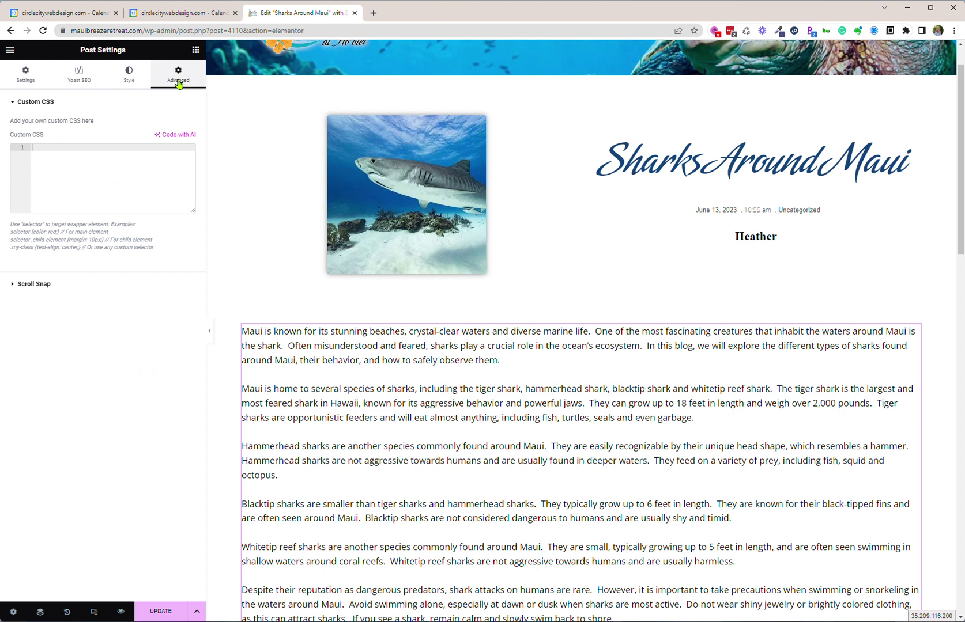
click(26, 80)
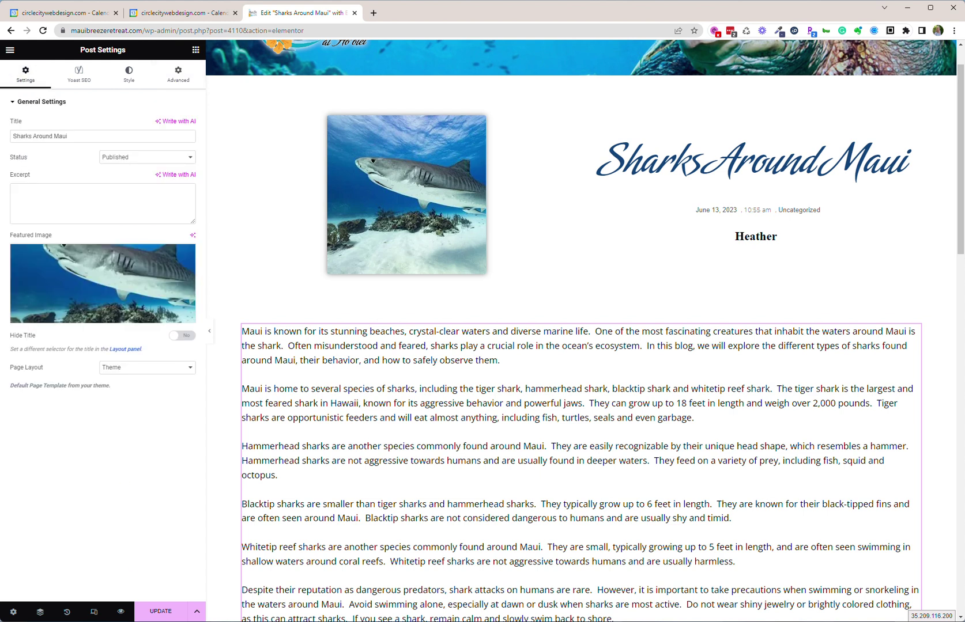
- Update the Sharks Around Maui post and view its live page down to the sharing section
click(158, 611)
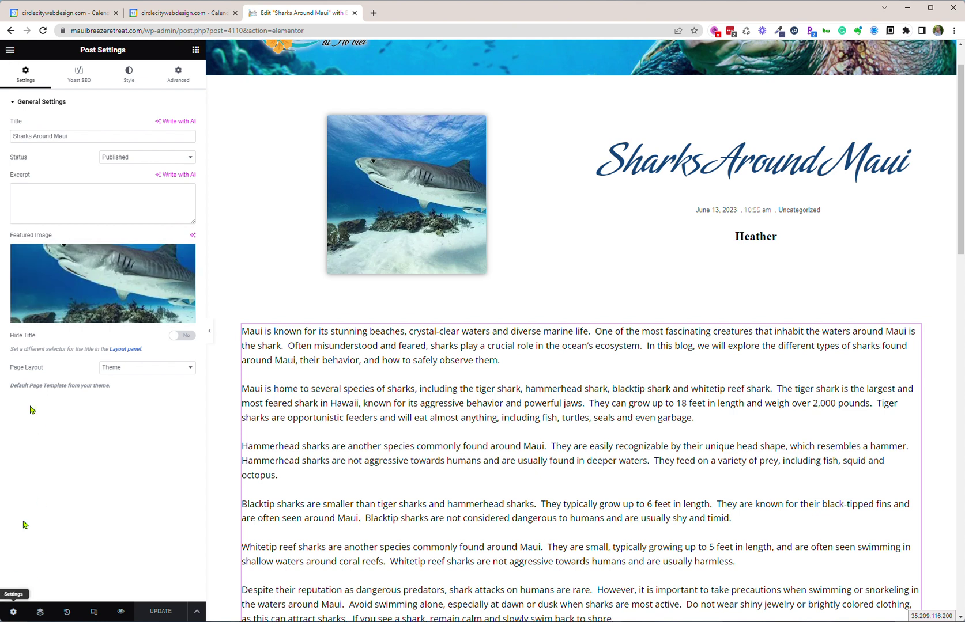
click(10, 50)
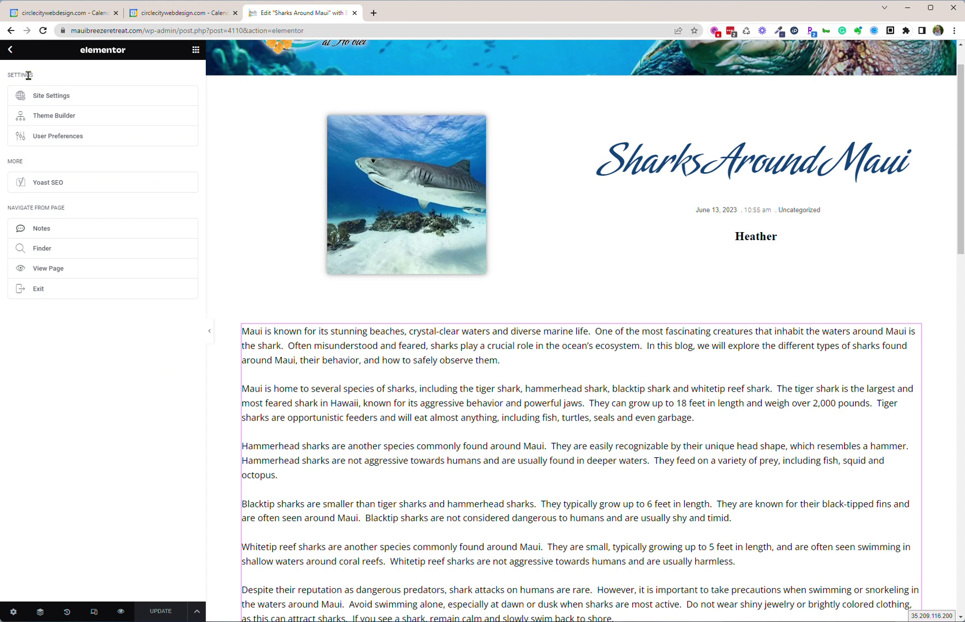
click(43, 272)
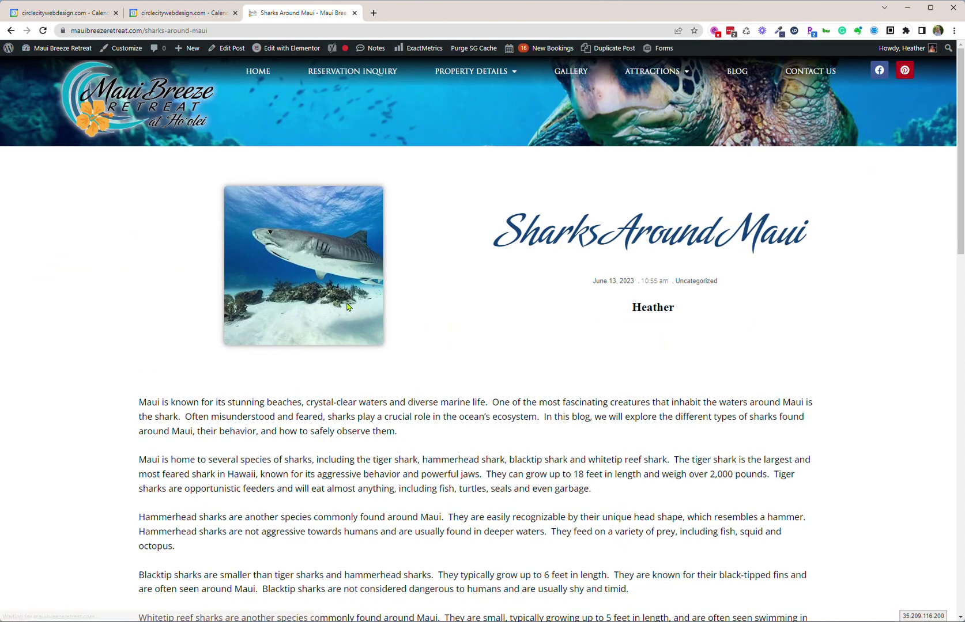
scroll(692, 291, down, 8)
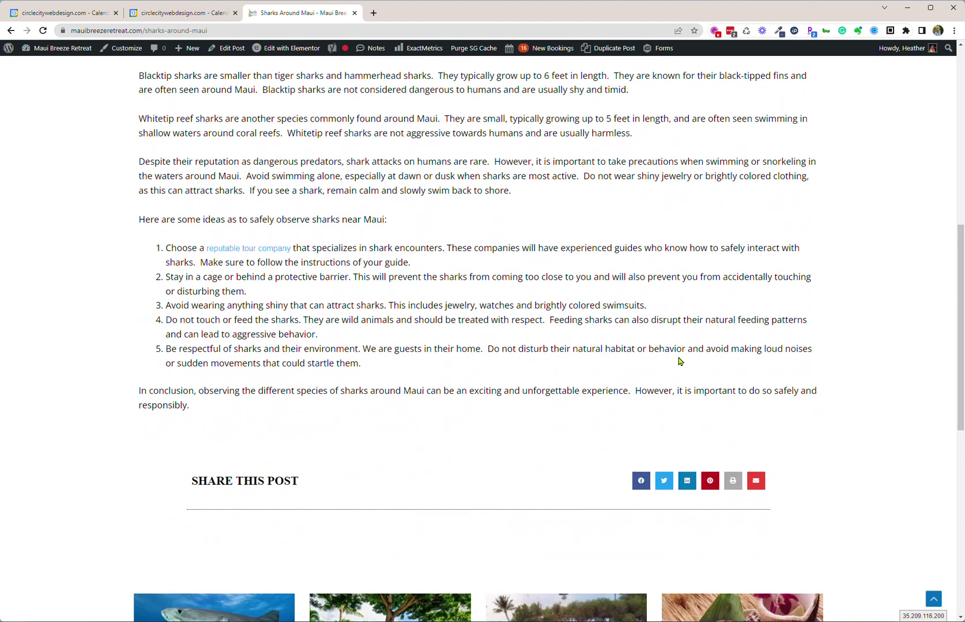
scroll(680, 359, up, 8)
scroll(678, 366, up, 1)
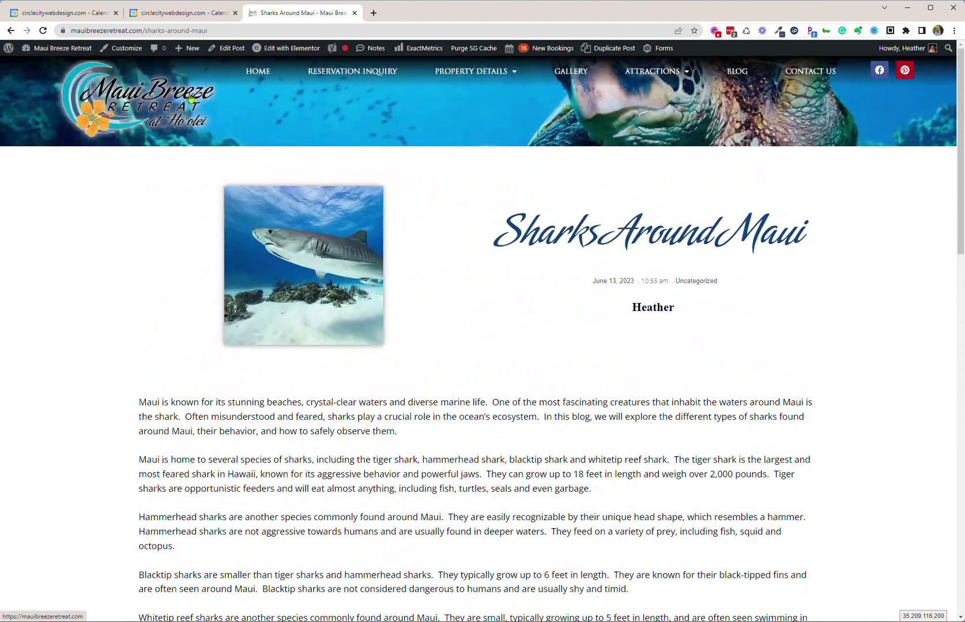
- Reopen the post in Elementor, look through its global widgets, elements and post settings, and return to the live page
mouse_move(273, 51)
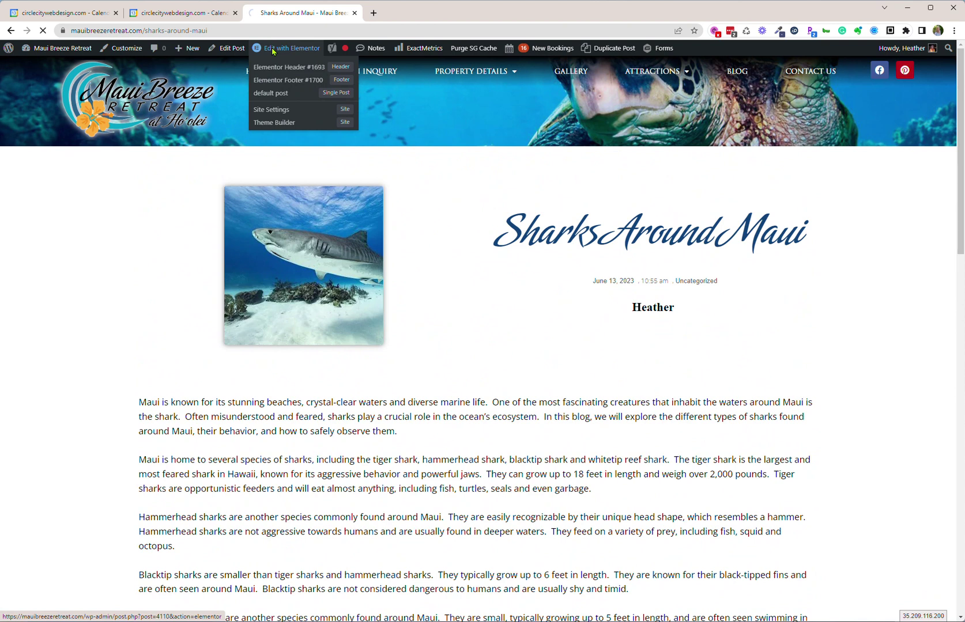
click(271, 47)
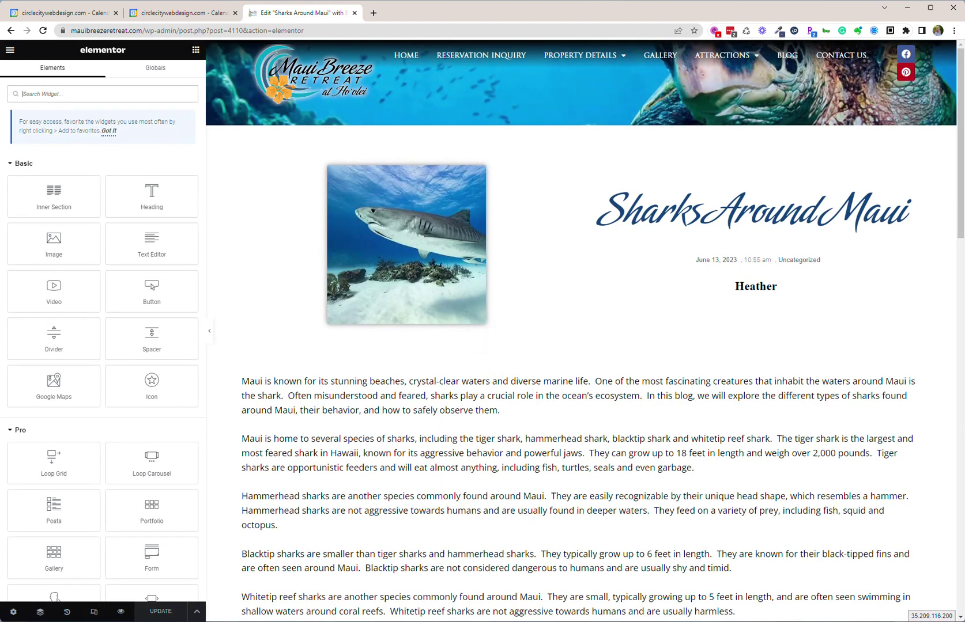
click(153, 68)
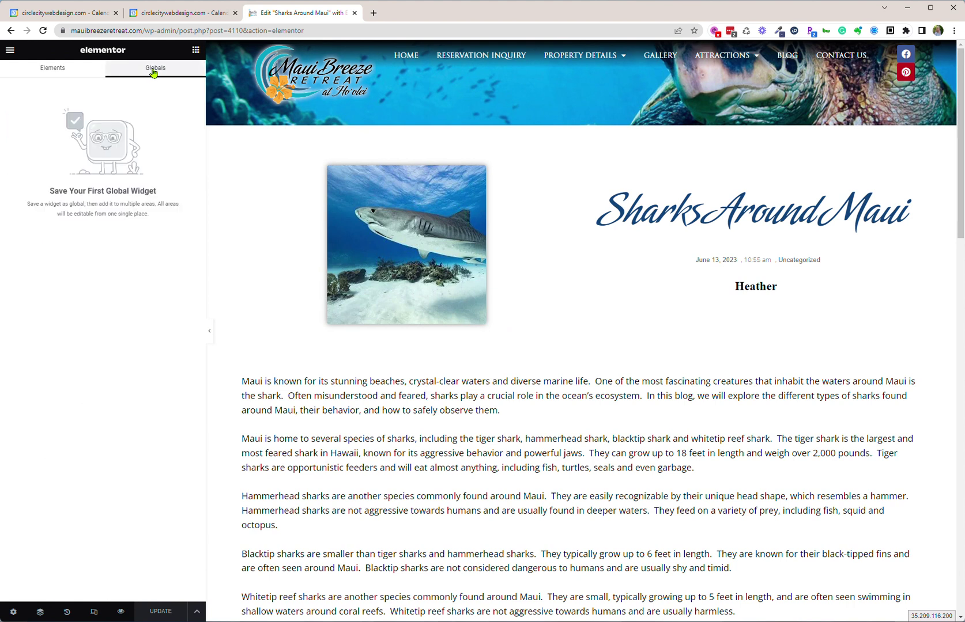
click(58, 68)
scroll(44, 302, down, 9)
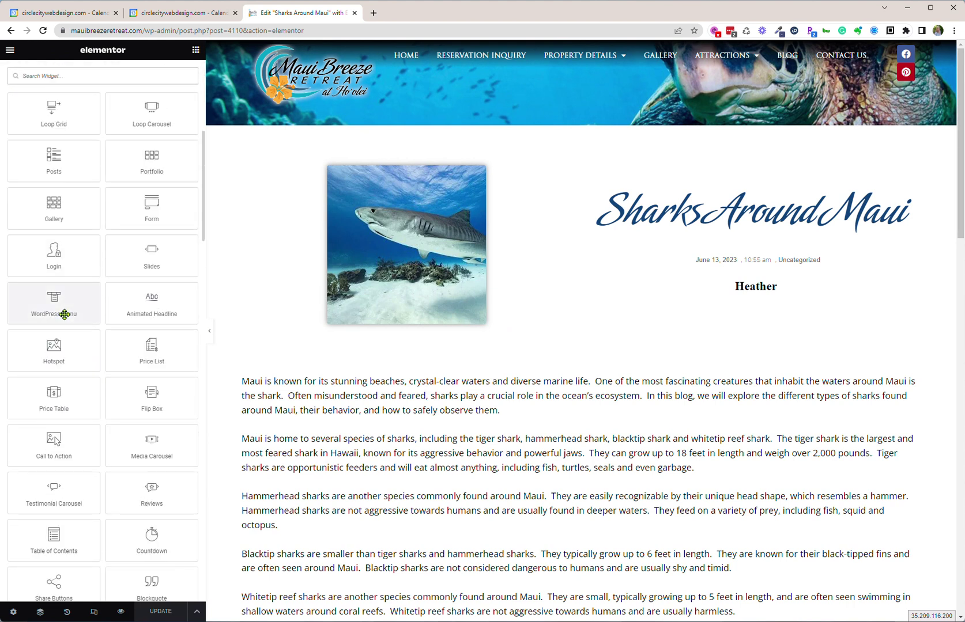
scroll(64, 319, up, 7)
scroll(63, 325, up, 2)
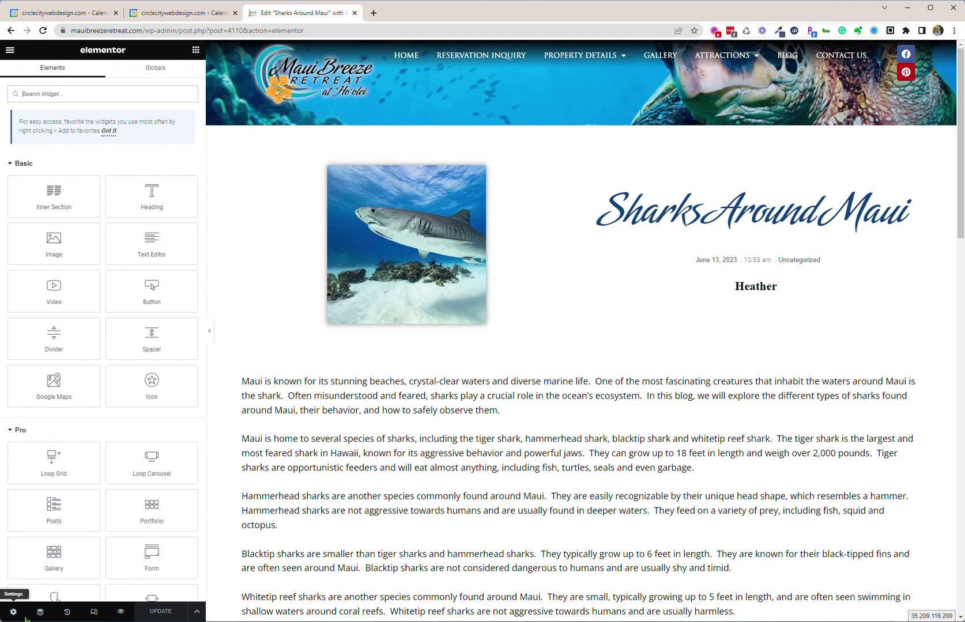
click(11, 614)
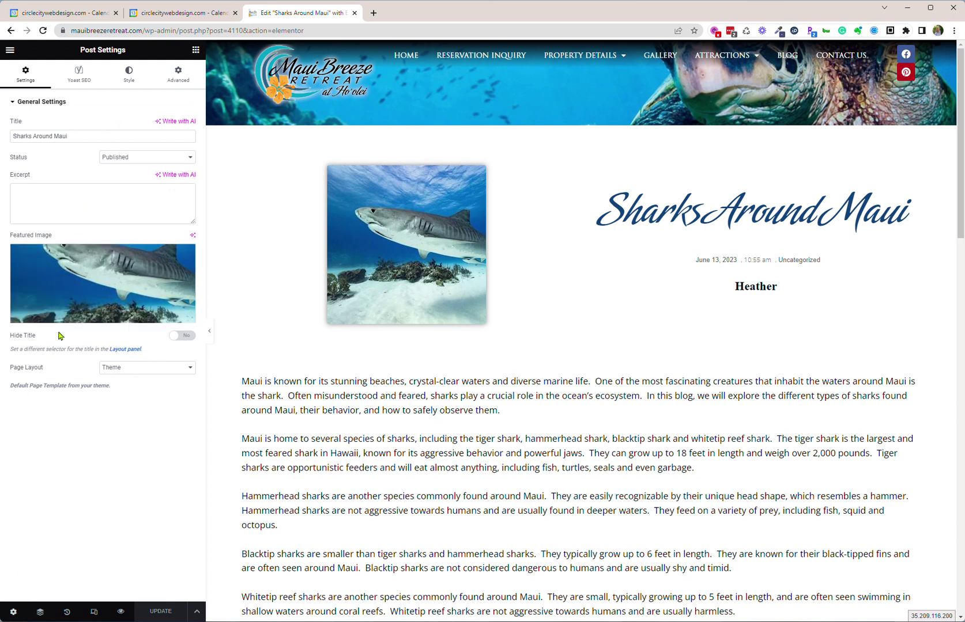
mouse_move(66, 284)
click(10, 49)
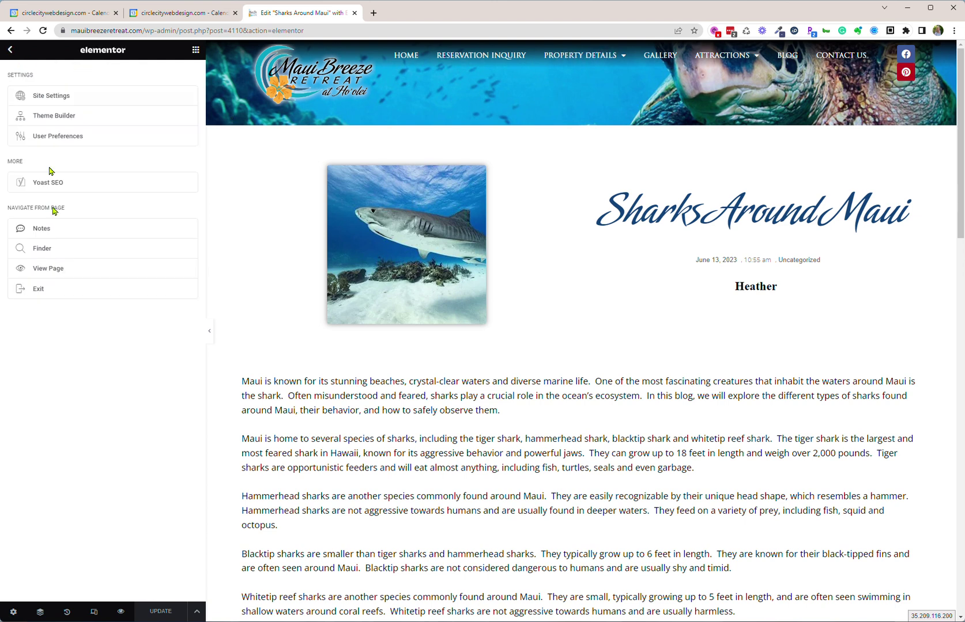
click(47, 272)
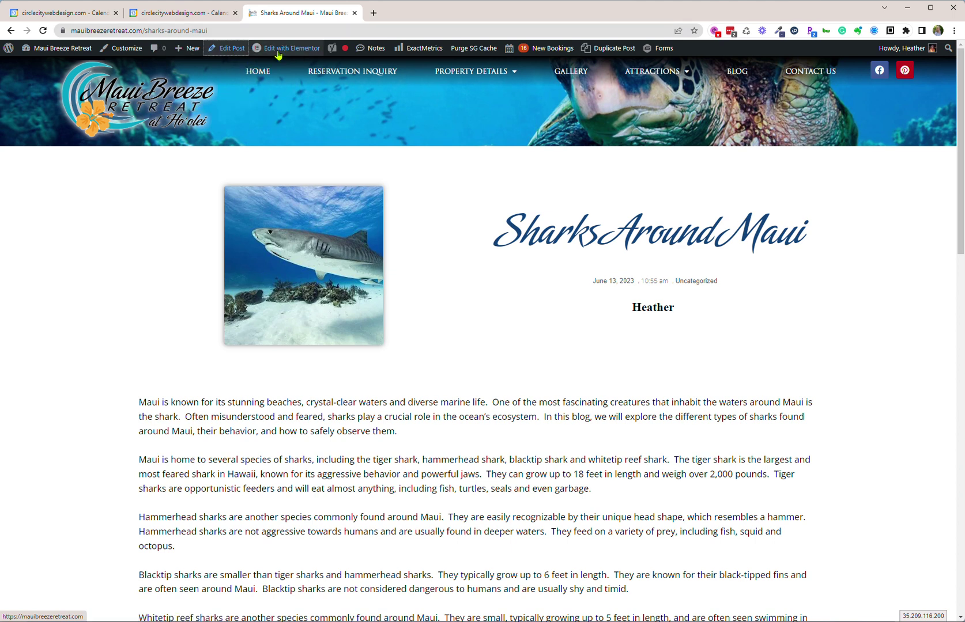
- Open the post in the WordPress post editor and move the Categories box directly above the Format box
mouse_move(292, 51)
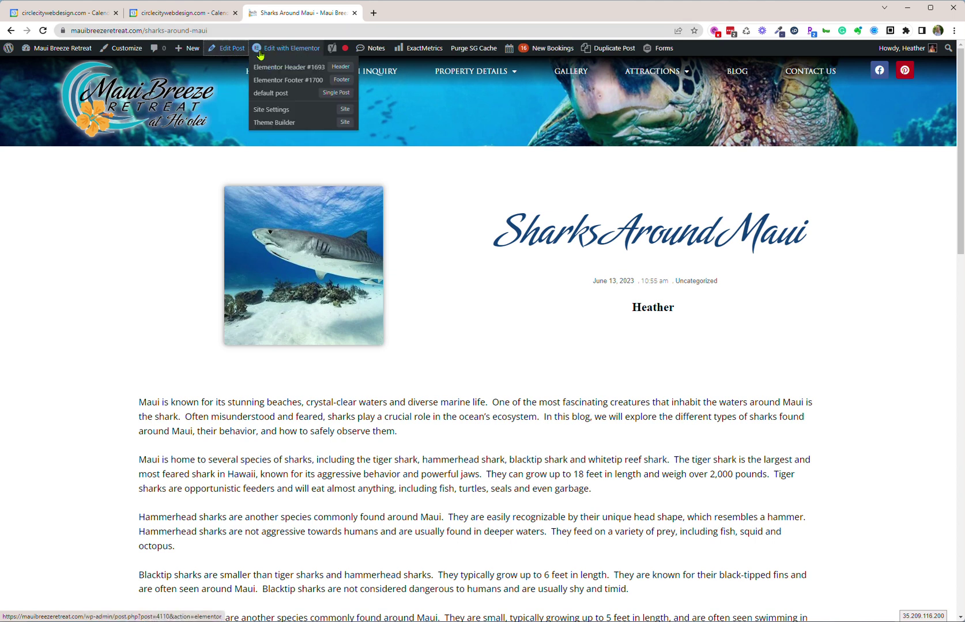
click(224, 52)
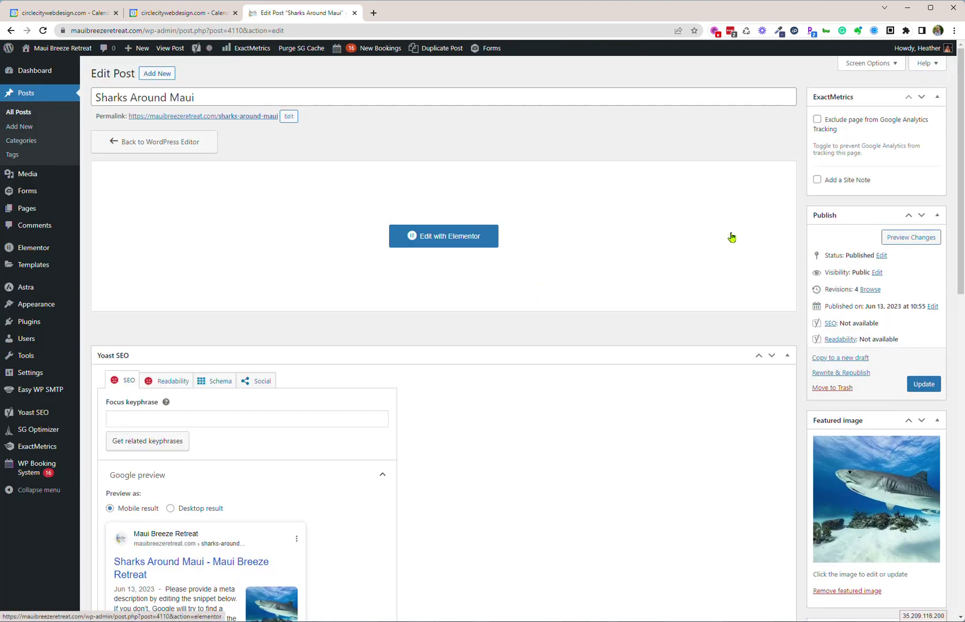
scroll(731, 237, down, 6)
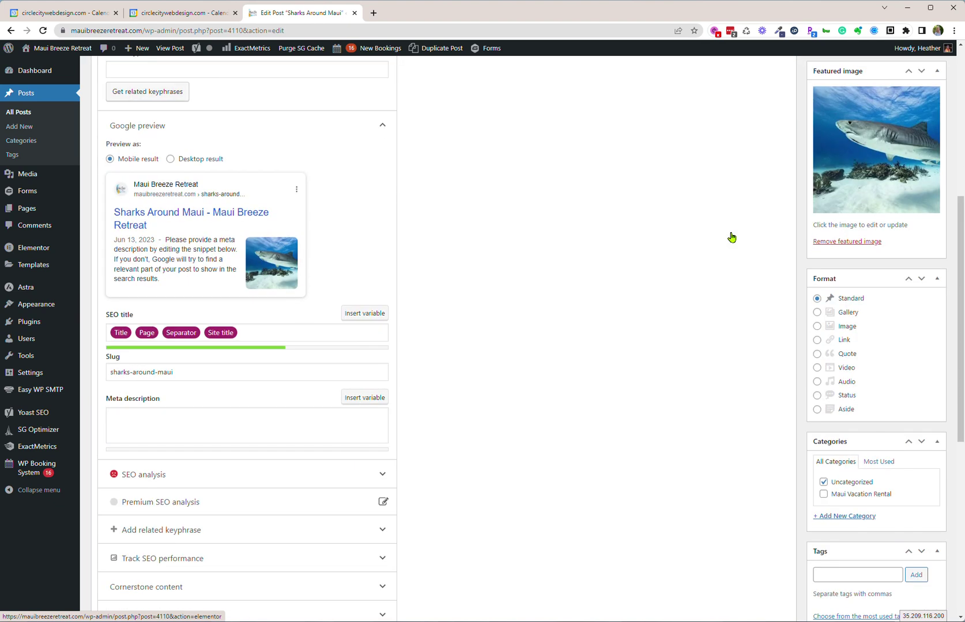
scroll(738, 245, down, 3)
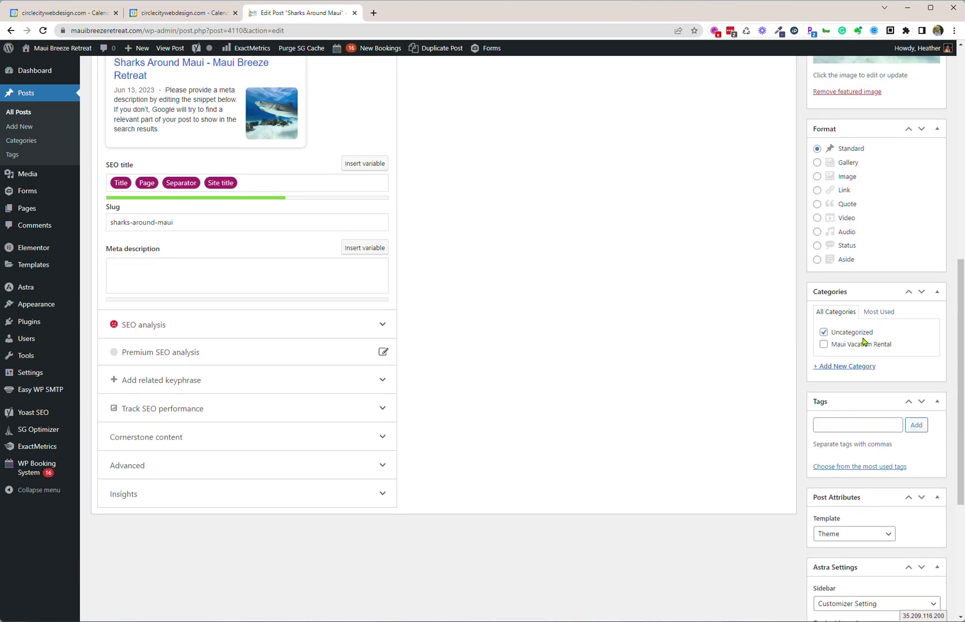
drag(831, 294, 827, 132)
- Assign the post to the Maui Vacation Rental category and remove it from Uncategorized
click(823, 181)
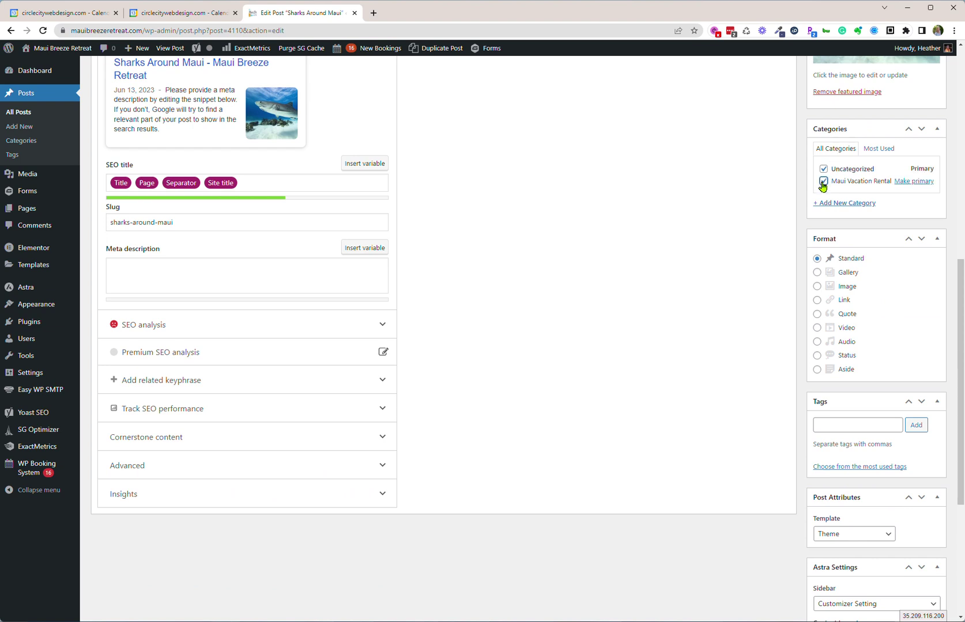
scroll(830, 187, up, 1)
click(823, 220)
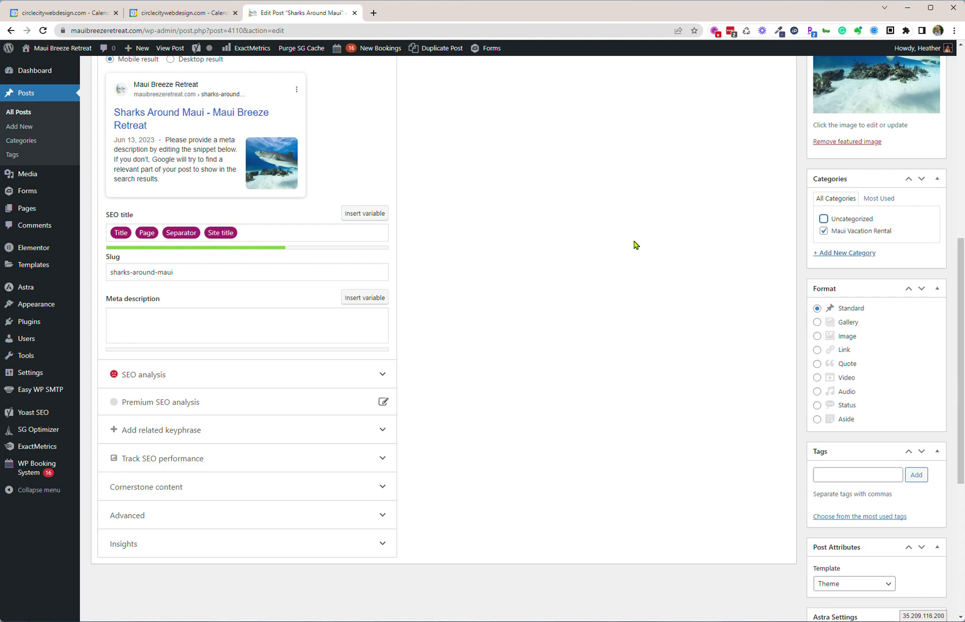
- Look through all settings boxes of the post, from Publish and Yoast SEO down to Astra Settings, for author and excerpt fields
scroll(633, 245, down, 5)
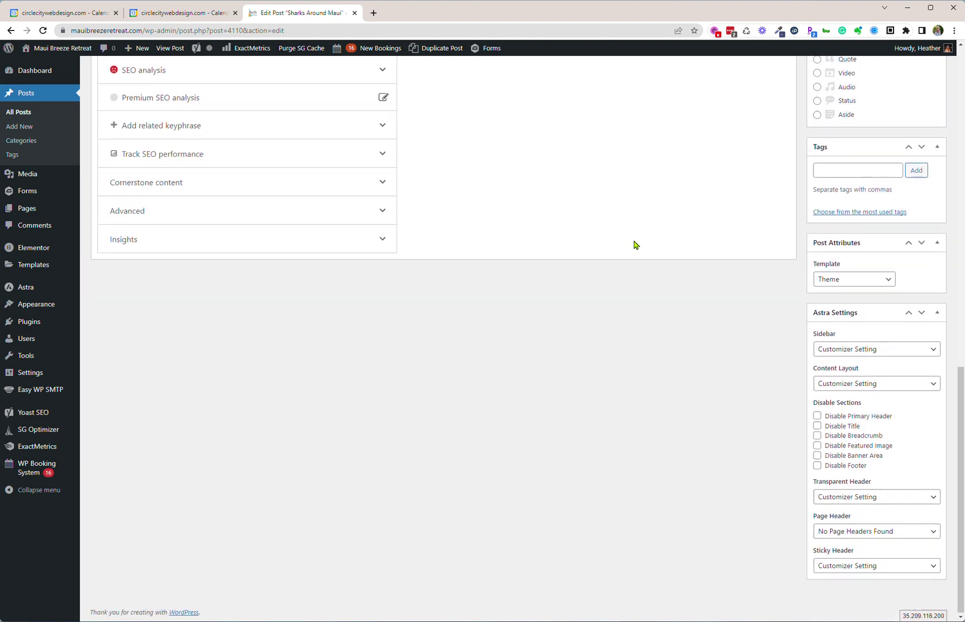
scroll(634, 245, up, 1)
scroll(899, 489, down, 1)
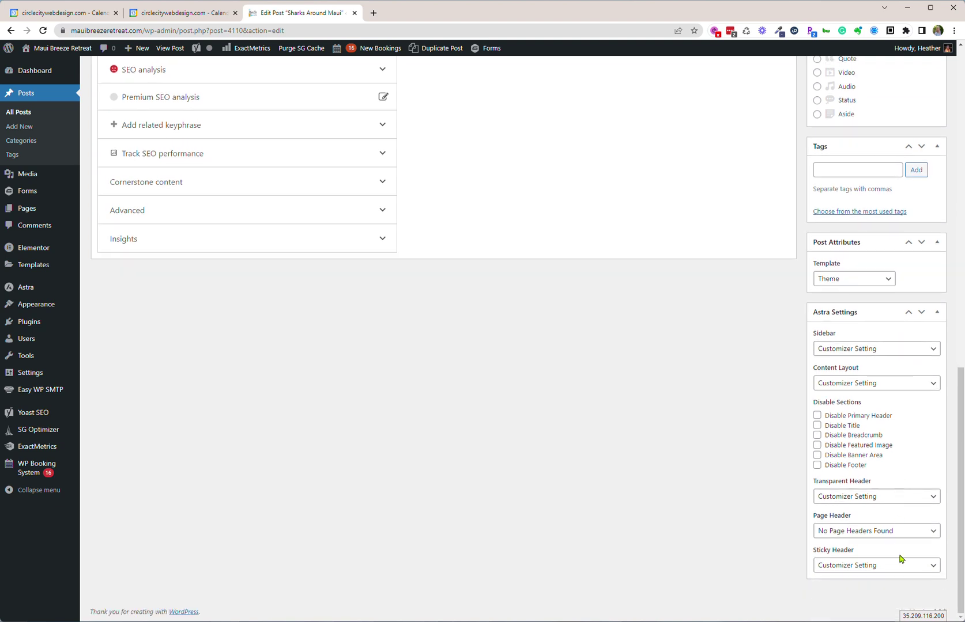
scroll(909, 457, up, 6)
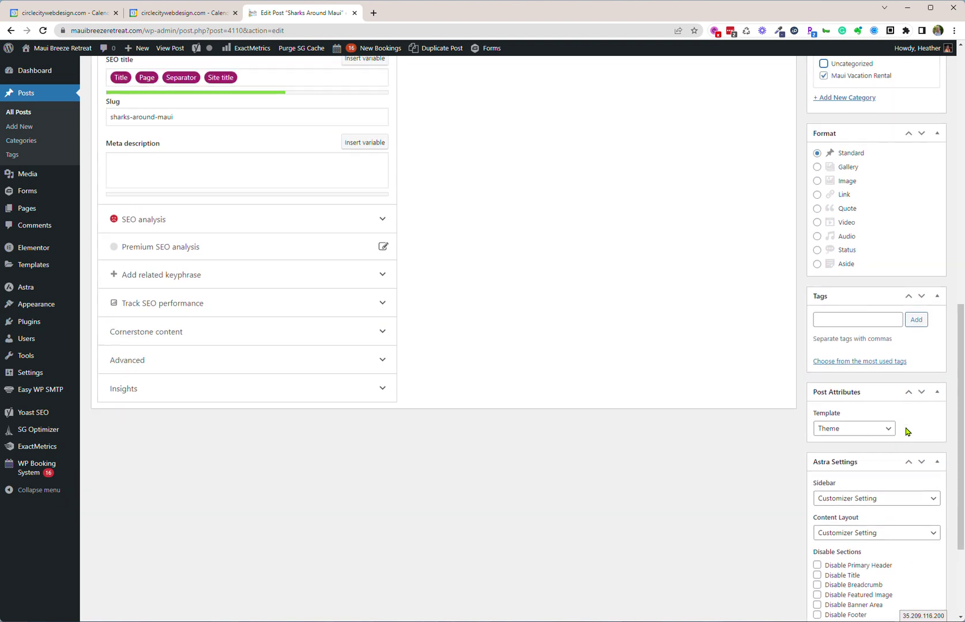
scroll(906, 432, up, 7)
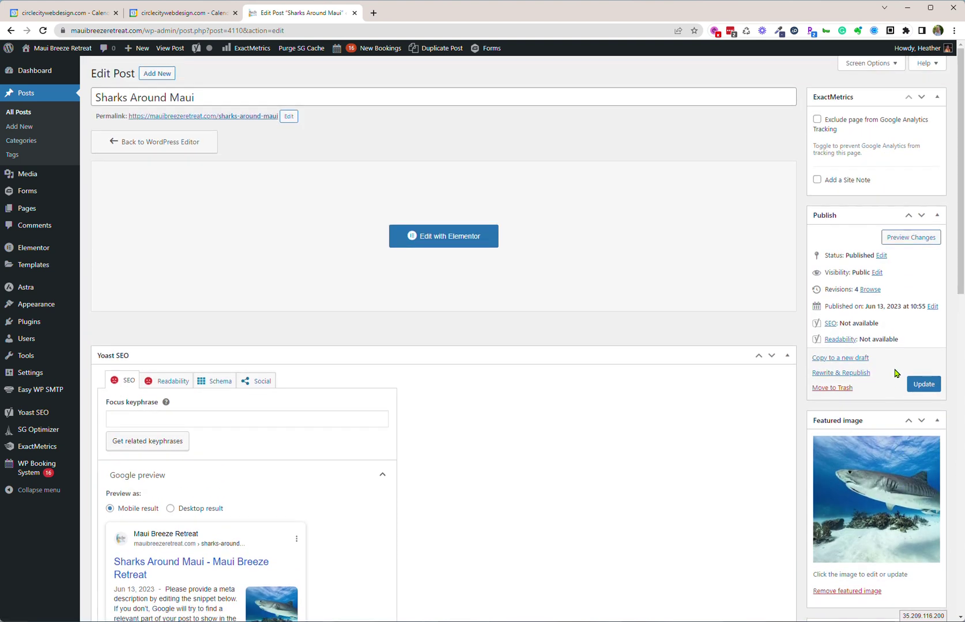
scroll(888, 358, down, 6)
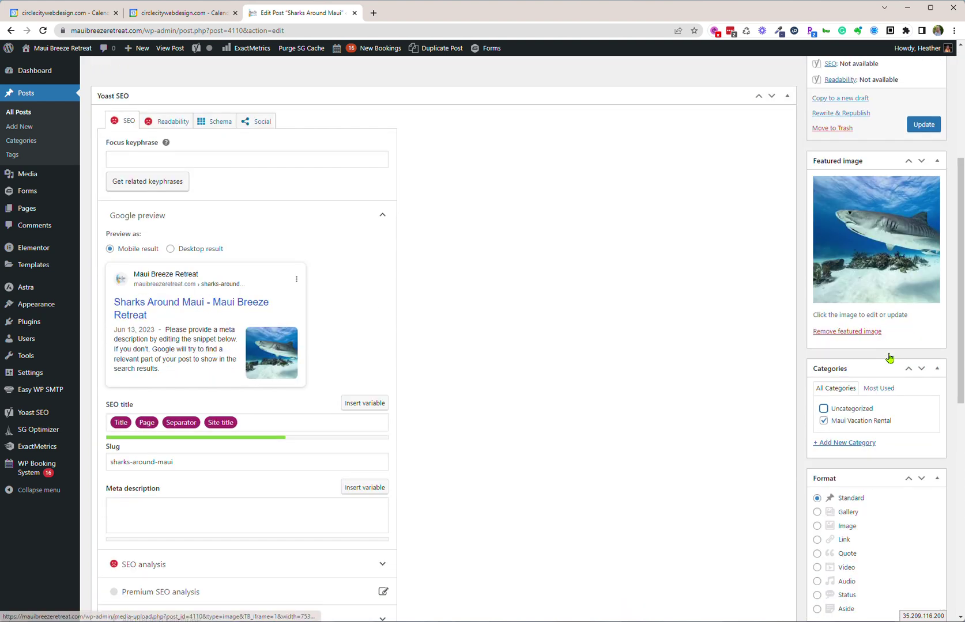
scroll(888, 359, down, 6)
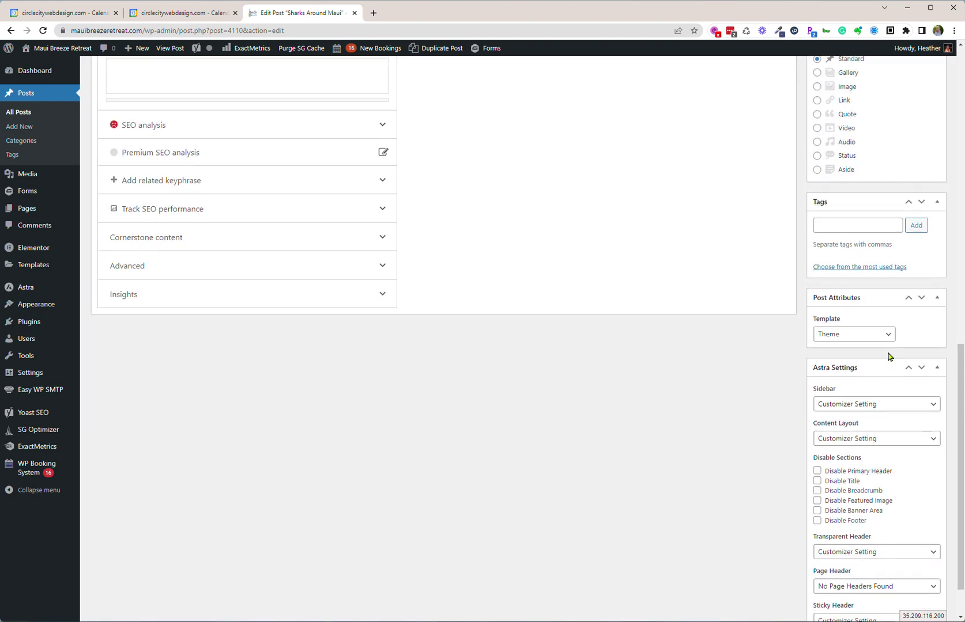
scroll(879, 364, down, 1)
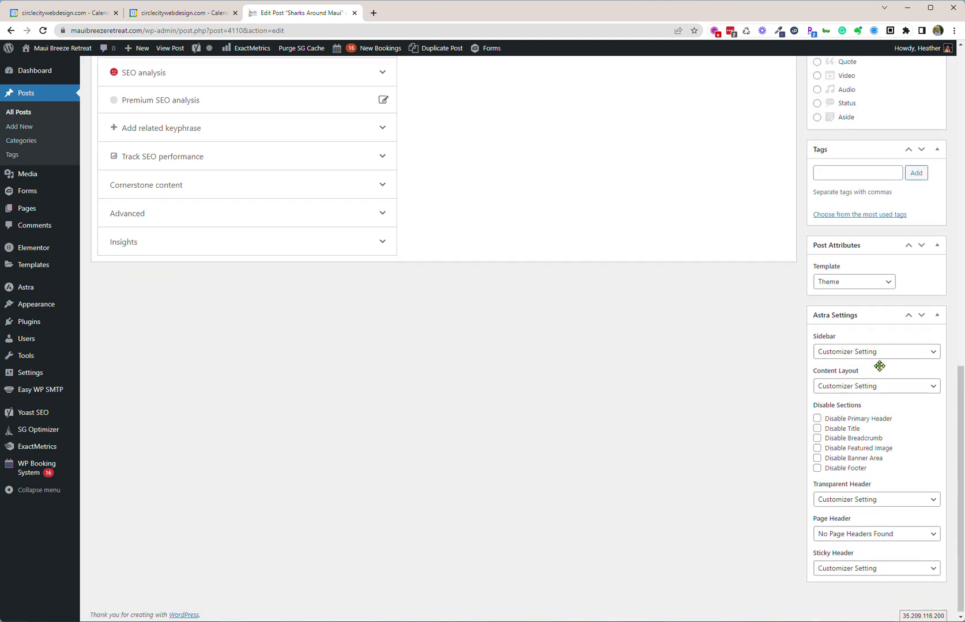
scroll(516, 449, up, 12)
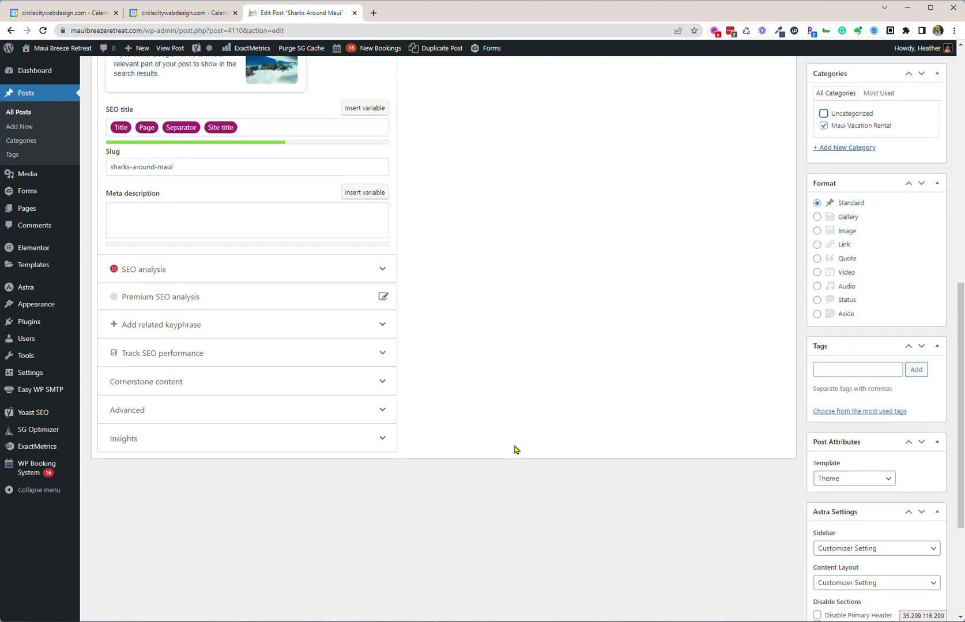
scroll(516, 450, up, 1)
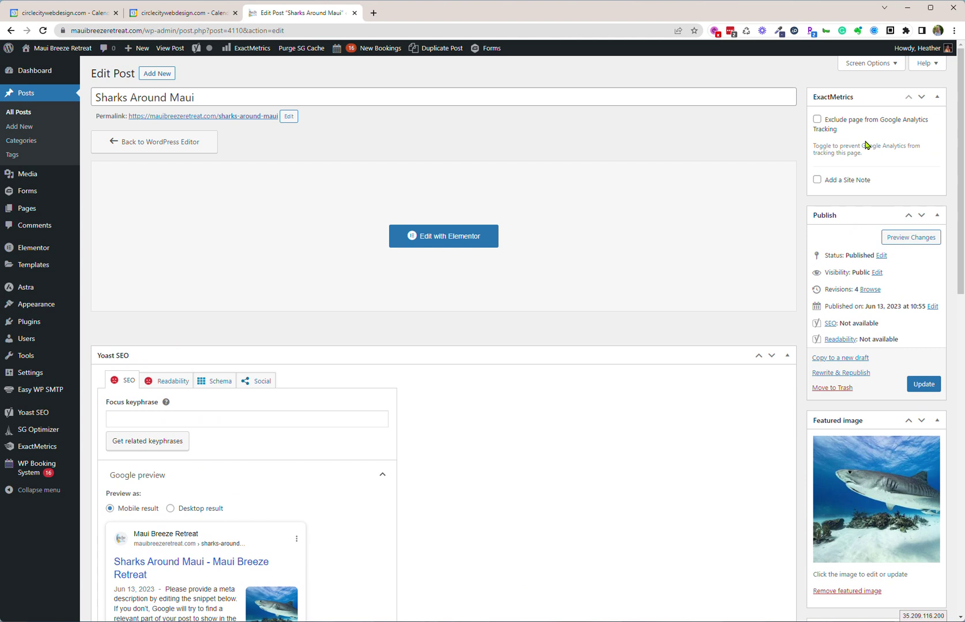
- Move the Publish box above the ExactMetrics box and update the post
drag(859, 208, 857, 181)
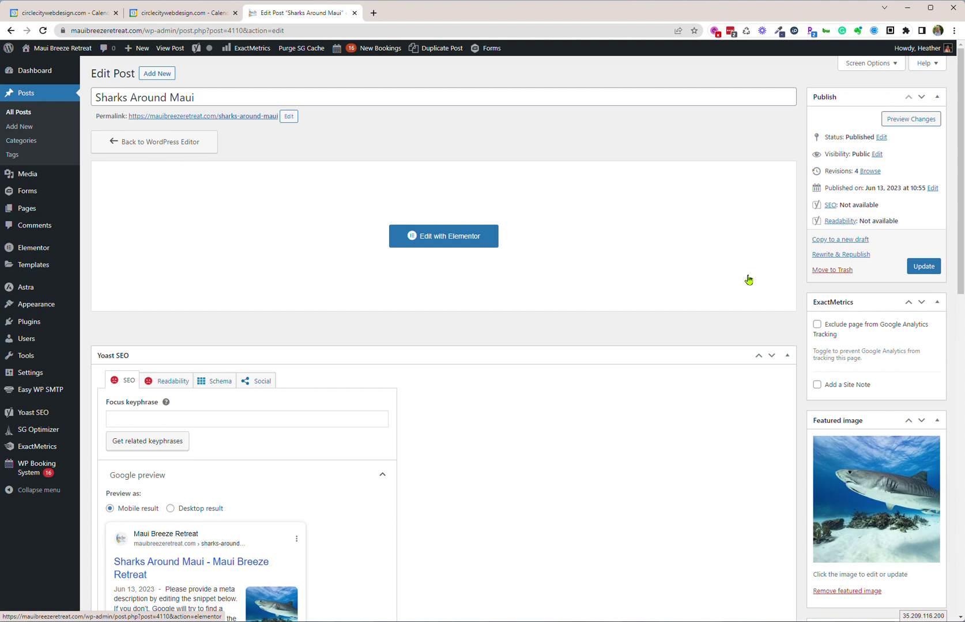
click(923, 268)
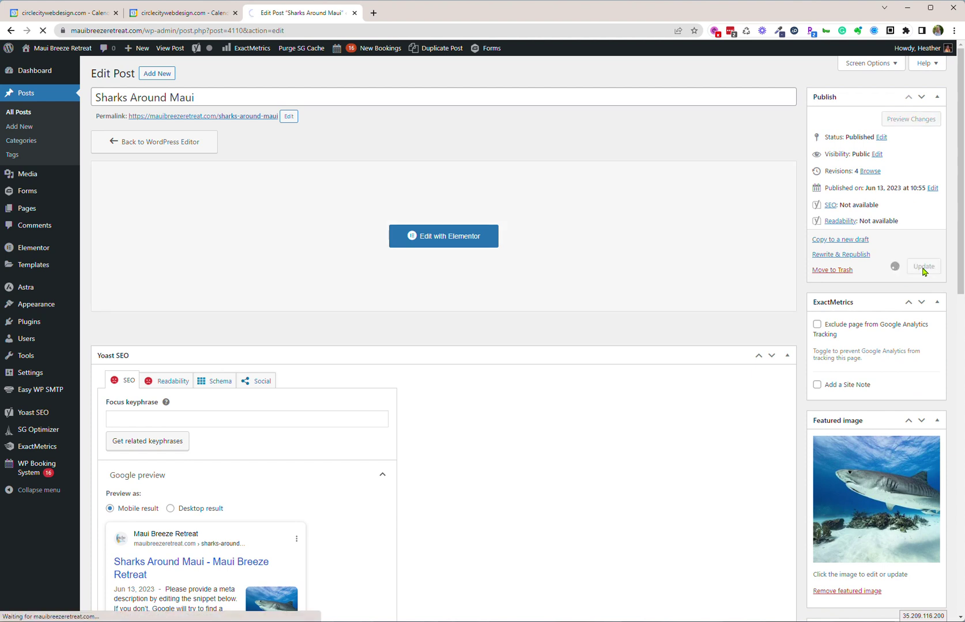
- Enable the Excerpt and Author boxes in the post editor's screen options
click(860, 63)
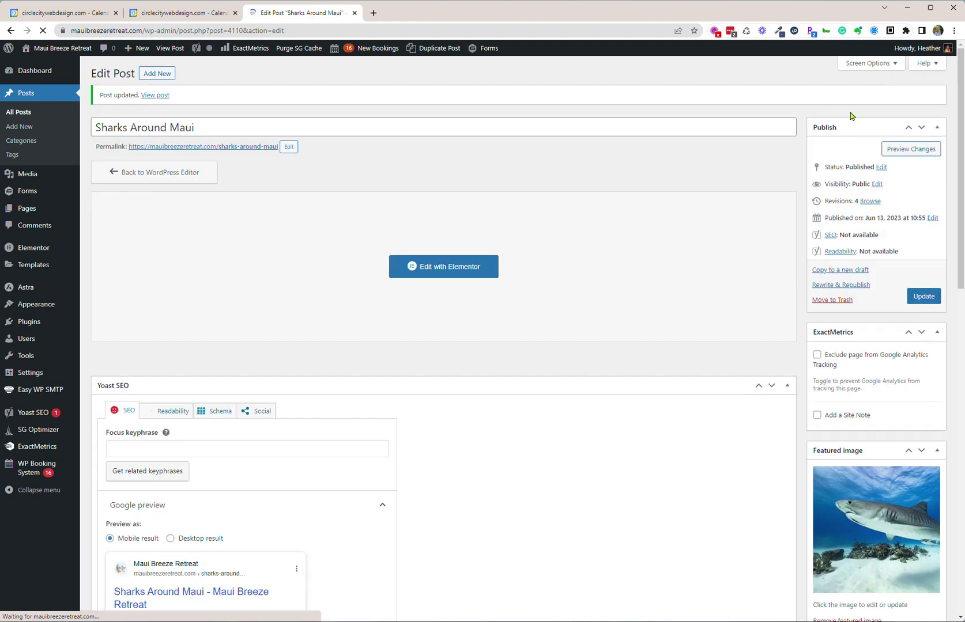
click(861, 66)
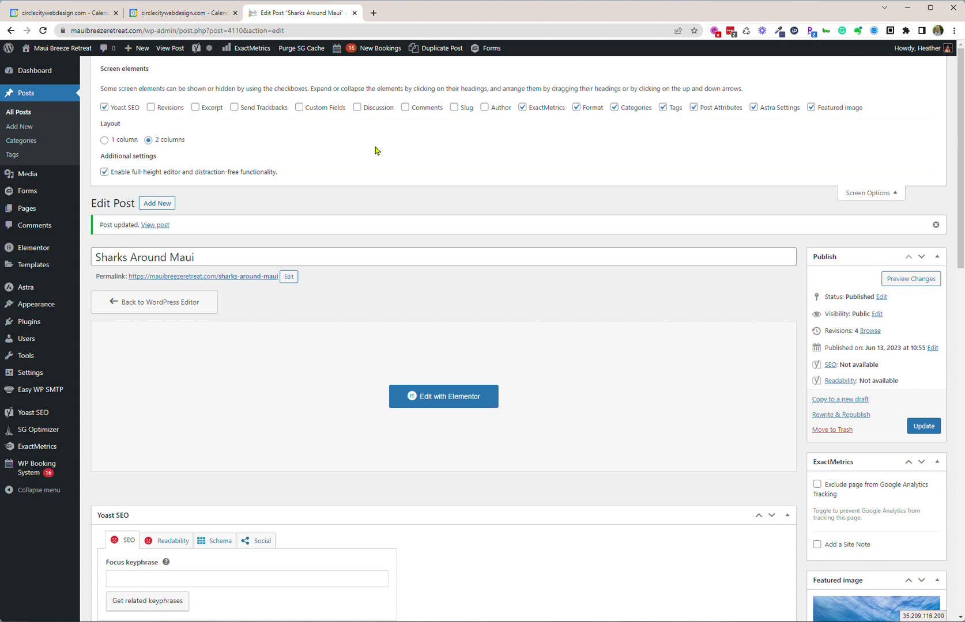
click(867, 196)
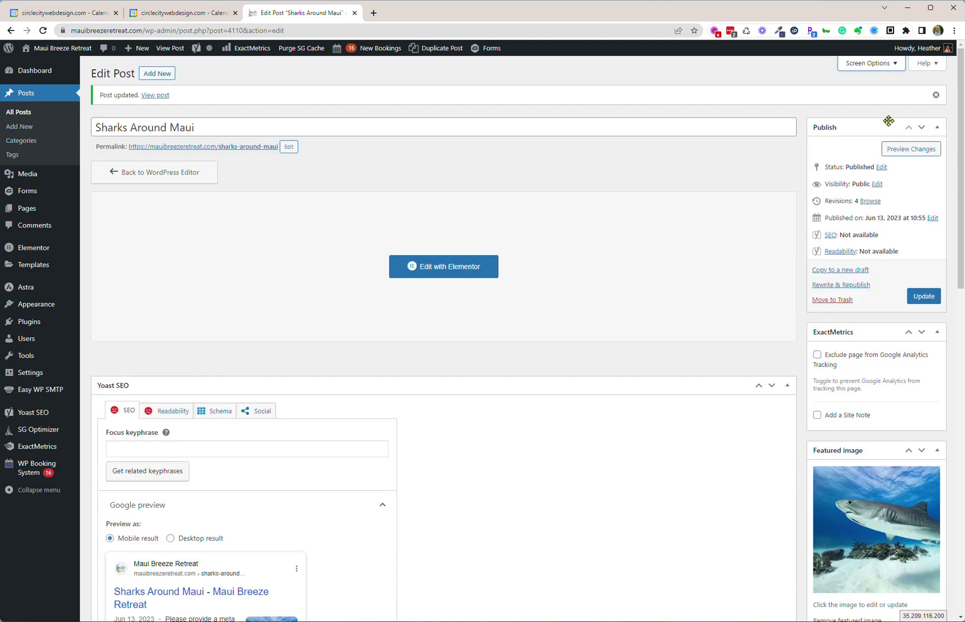
click(871, 66)
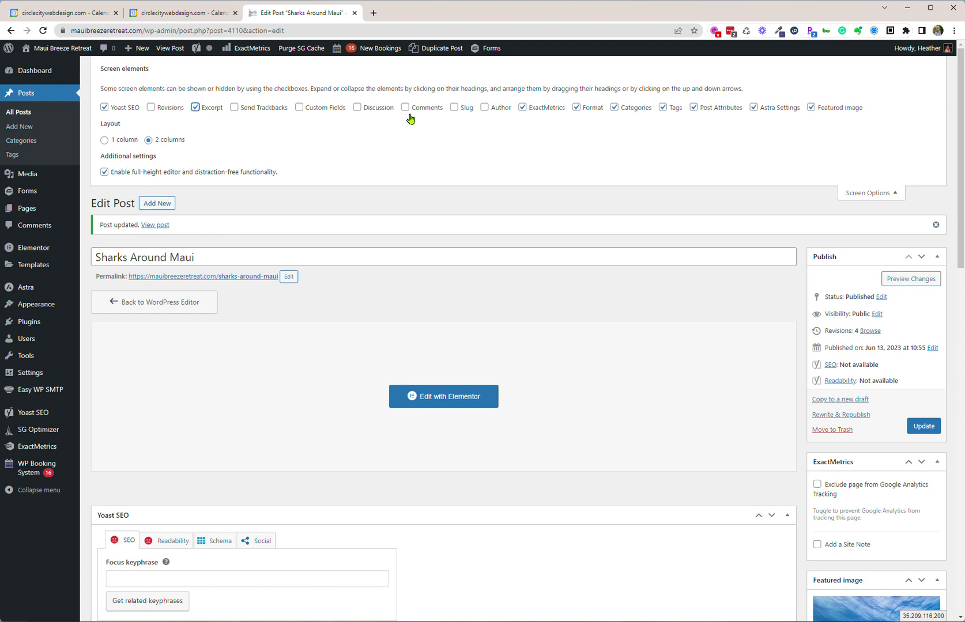
click(485, 109)
click(868, 194)
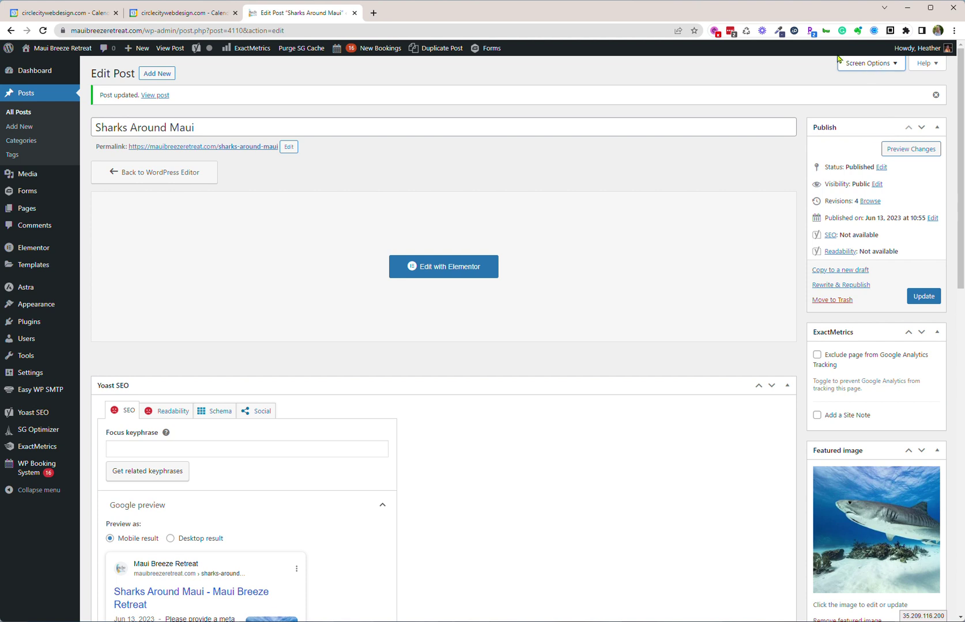
click(856, 69)
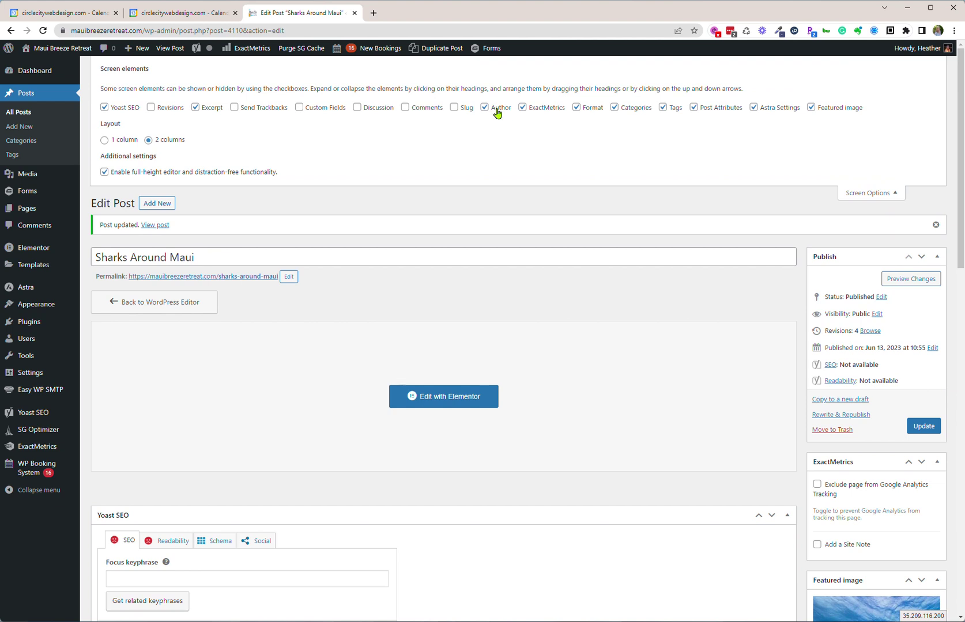
click(864, 192)
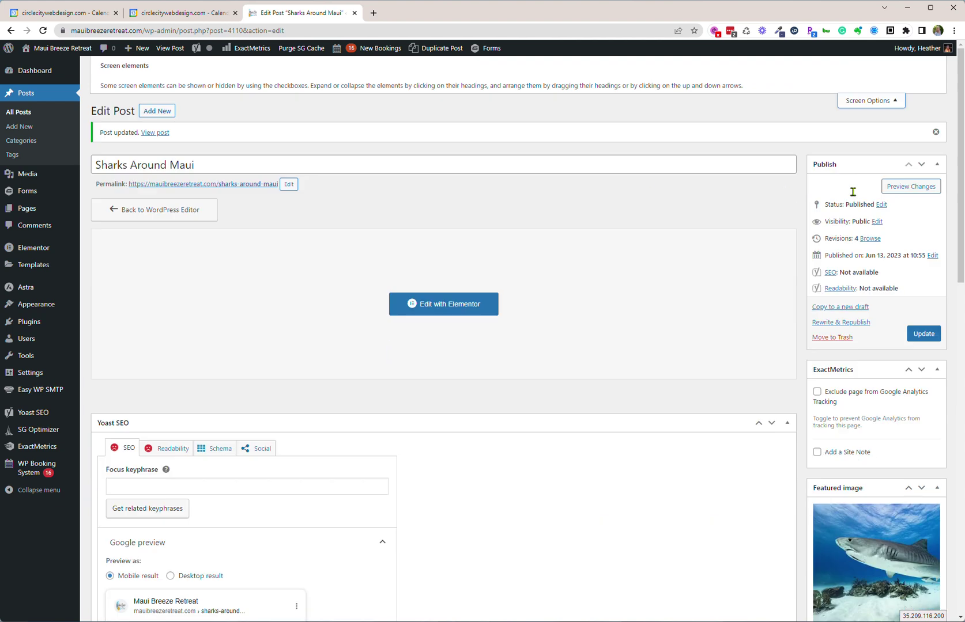
- Change the post's author to the site owner's account, the last one offered
scroll(664, 203, down, 9)
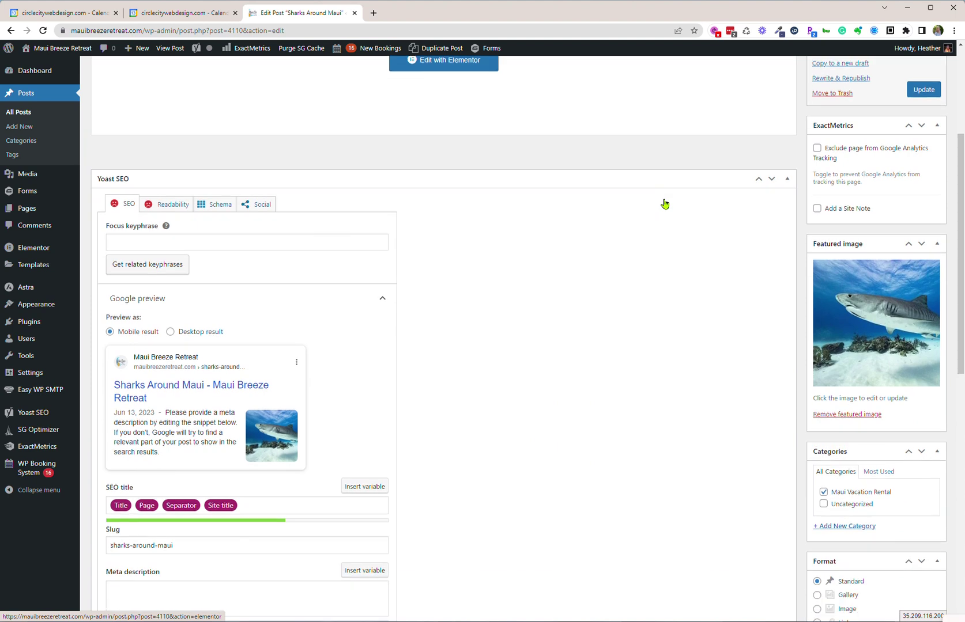
scroll(665, 203, down, 5)
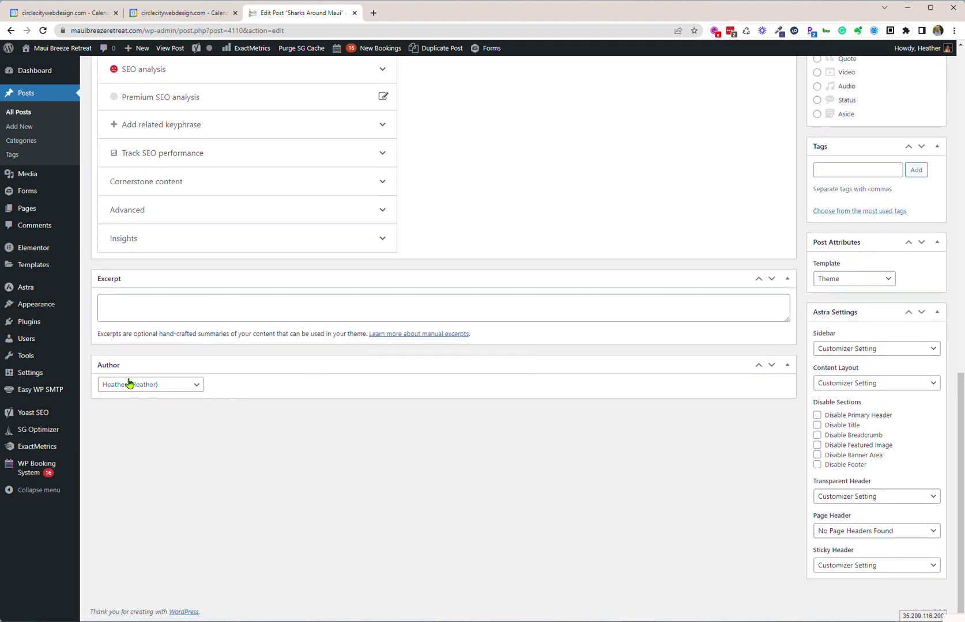
click(190, 393)
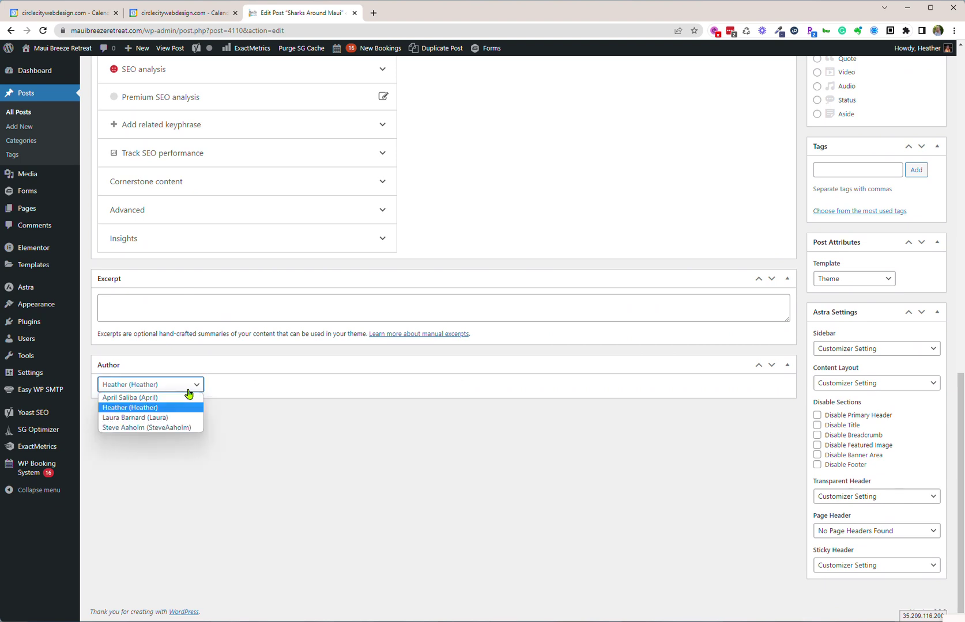
click(153, 428)
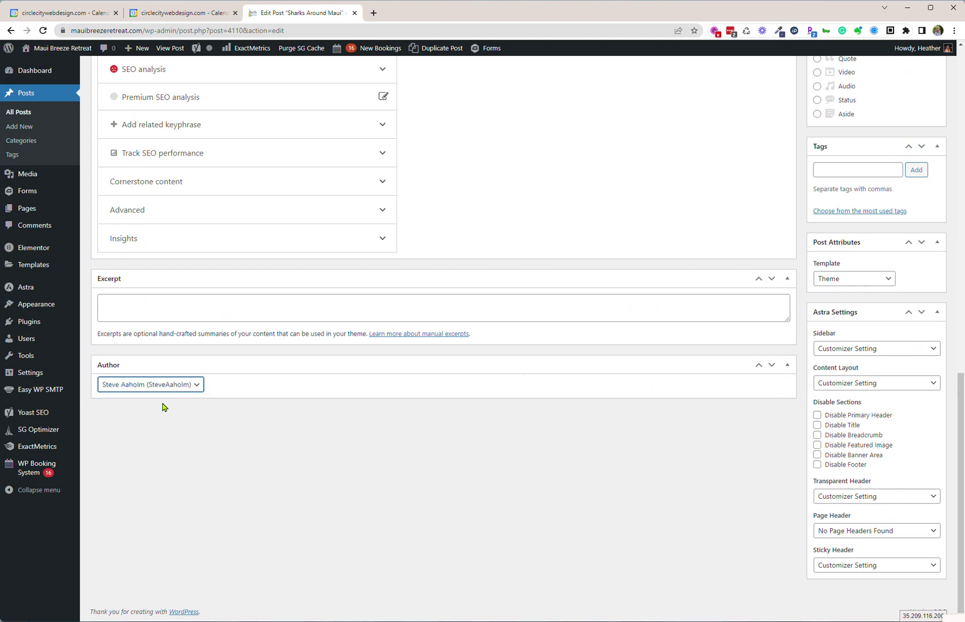
- Enter the article's opening paragraph, starting "Maui is known for its stunning beaches", as the post's excerpt and update the post
scroll(211, 374, up, 4)
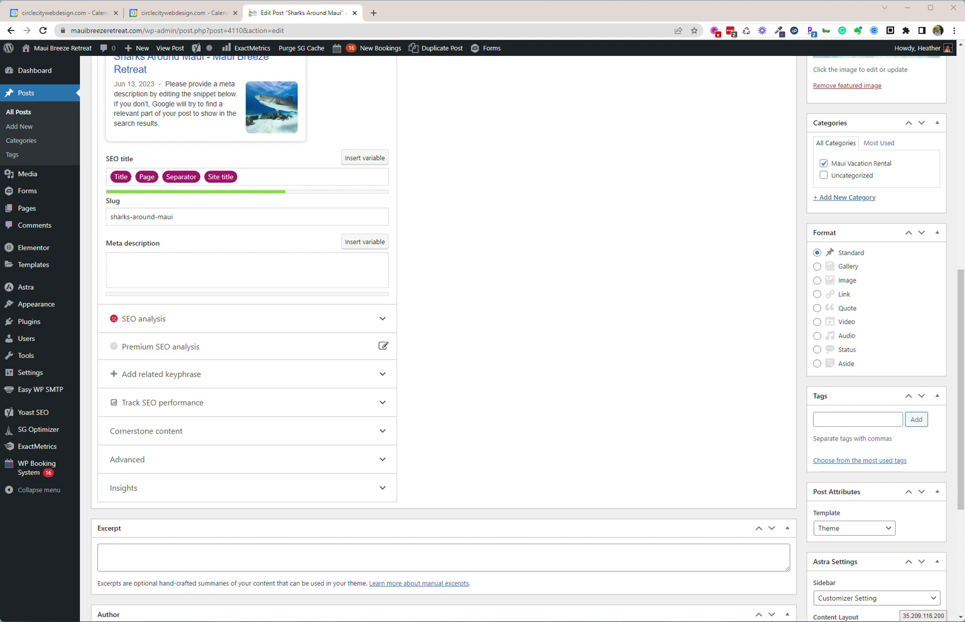
scroll(298, 517, down, 2)
click(138, 451)
text(Maui is known for its stunning beaches, crystal-clear waters and diverse marine life.  One of the most fascinating creatures that inhabit the waters around Maui is the shark.  Often misunderstood and feared, sharks play a crucial role in the ocean's ecosystem.  In this blog, we will explore the different types of sharks found around Maui, their behavior, and how to safely observe them.)
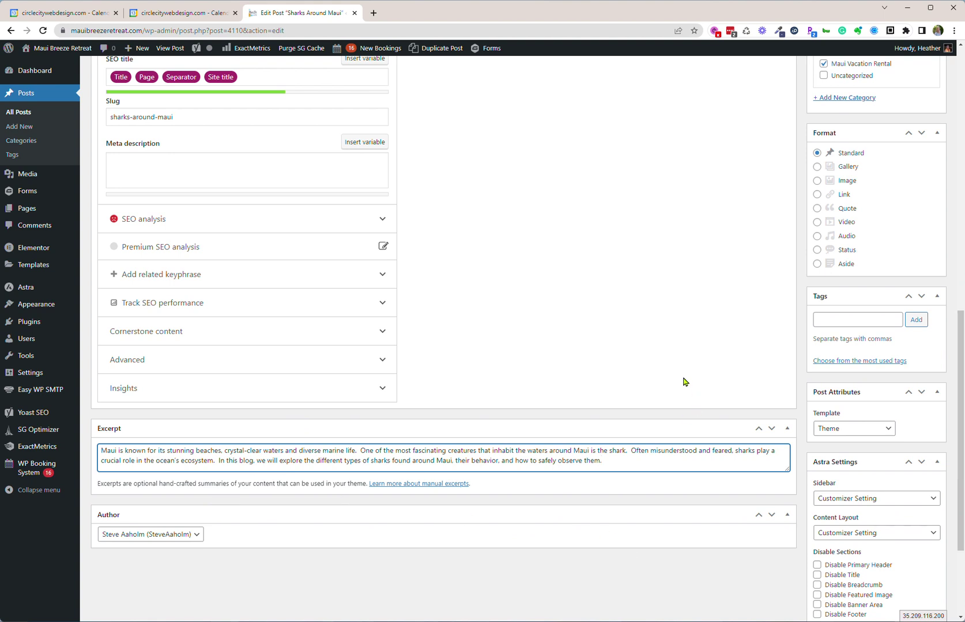
scroll(680, 361, up, 11)
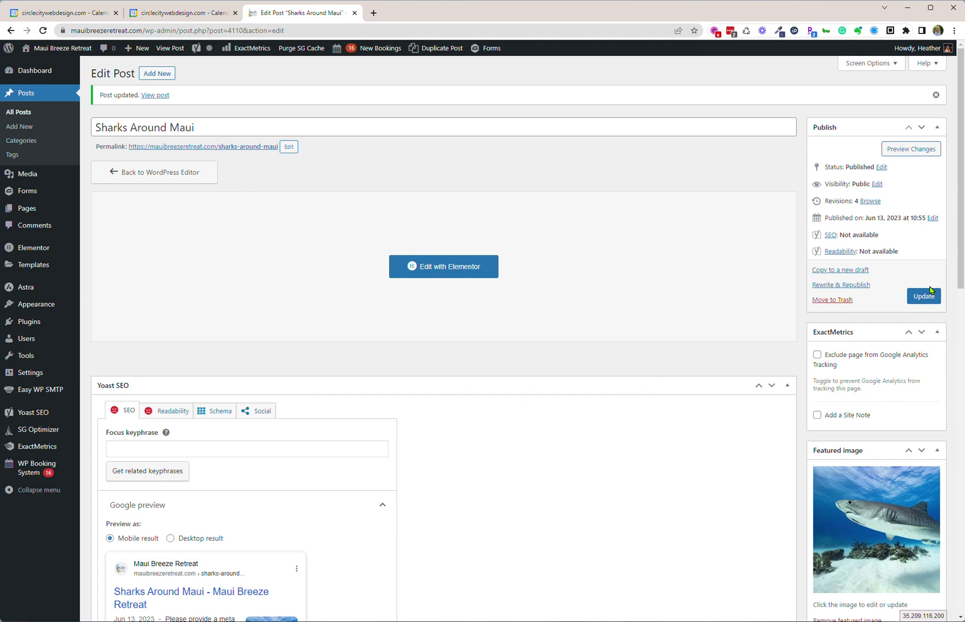
click(925, 298)
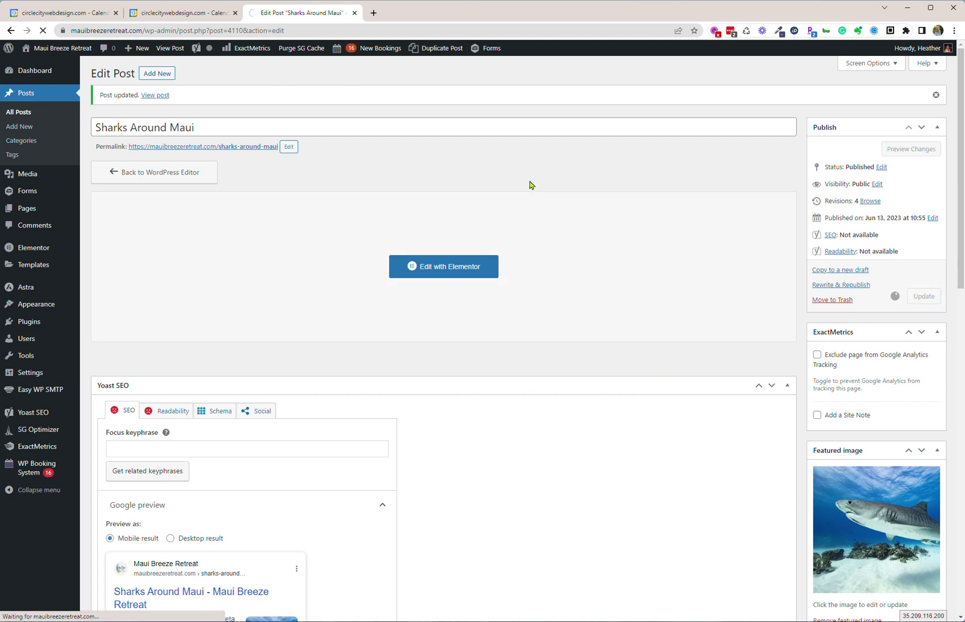
- Open the post in Elementor and go from there to its live page
click(456, 266)
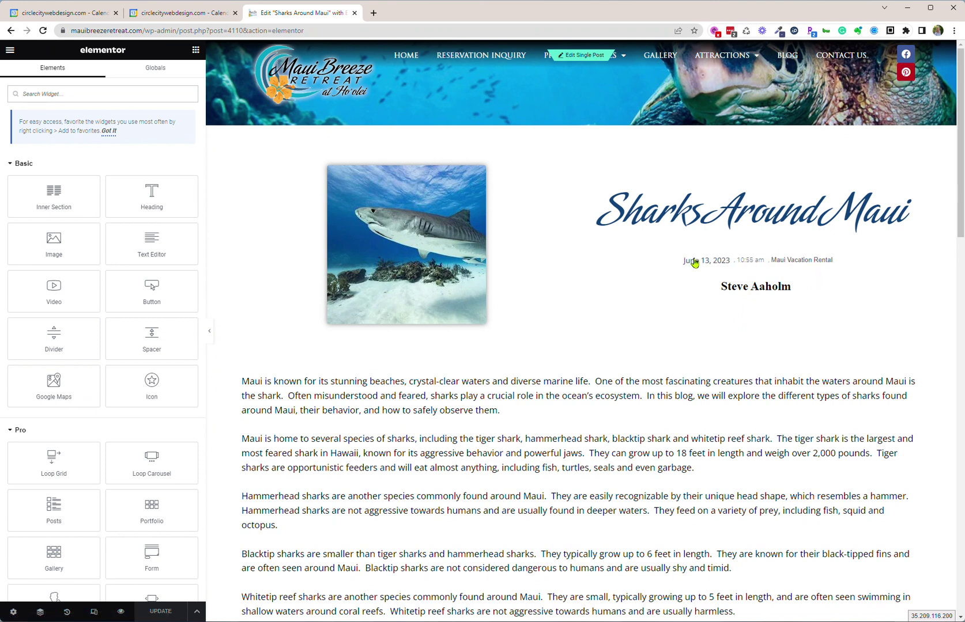
click(75, 94)
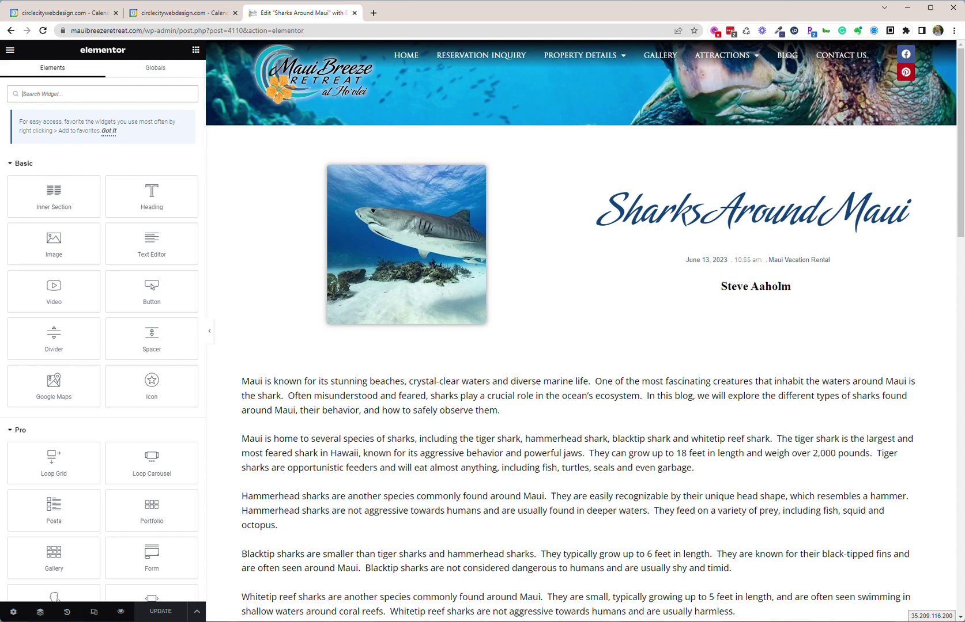
click(10, 52)
click(43, 272)
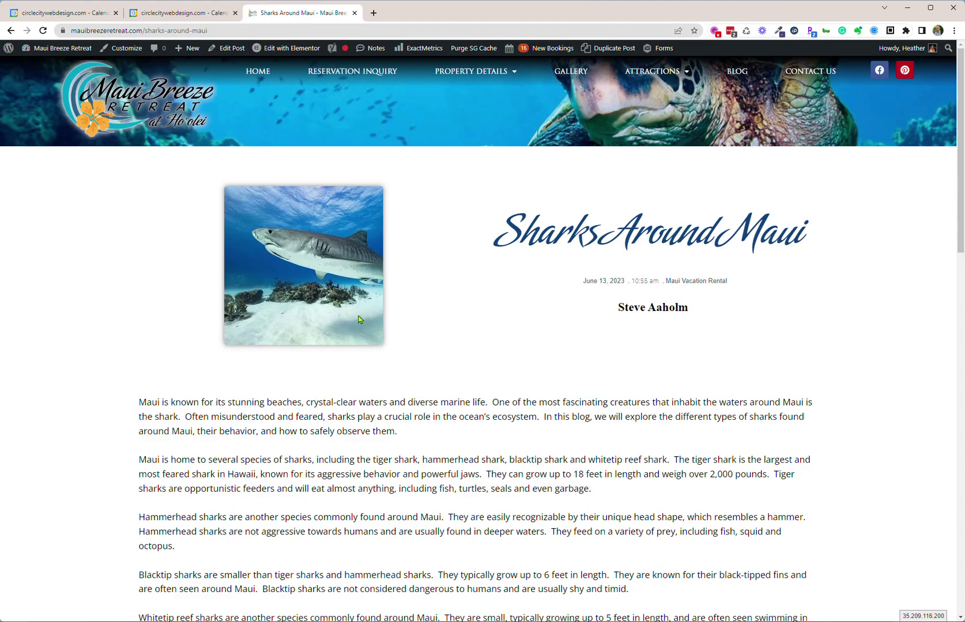
- Review the live post from its title and author line down to the sharing section and the row of blog posts
scroll(783, 364, down, 7)
scroll(782, 366, down, 6)
scroll(781, 370, up, 4)
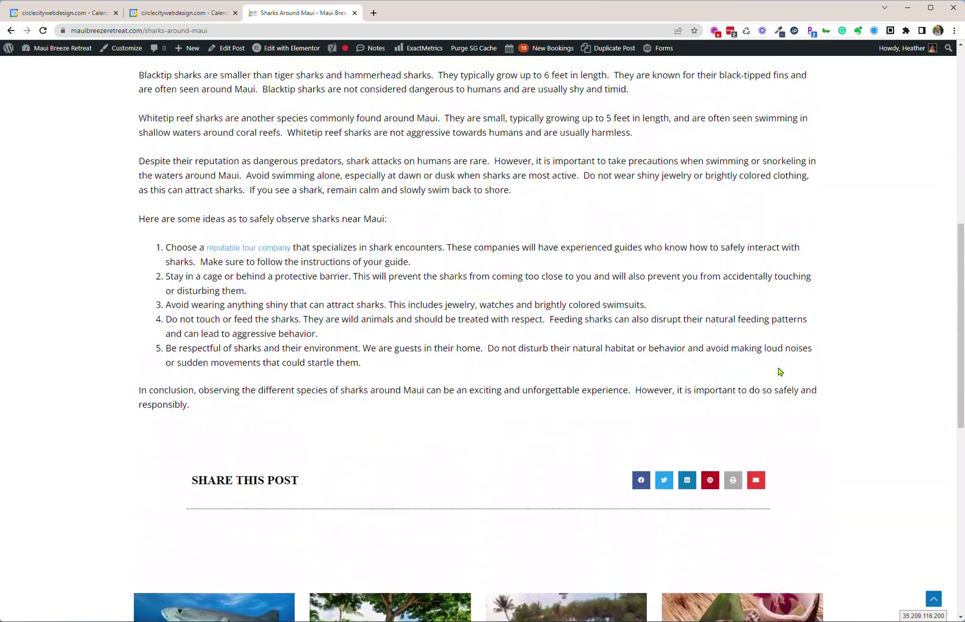
scroll(780, 370, up, 8)
scroll(780, 370, down, 14)
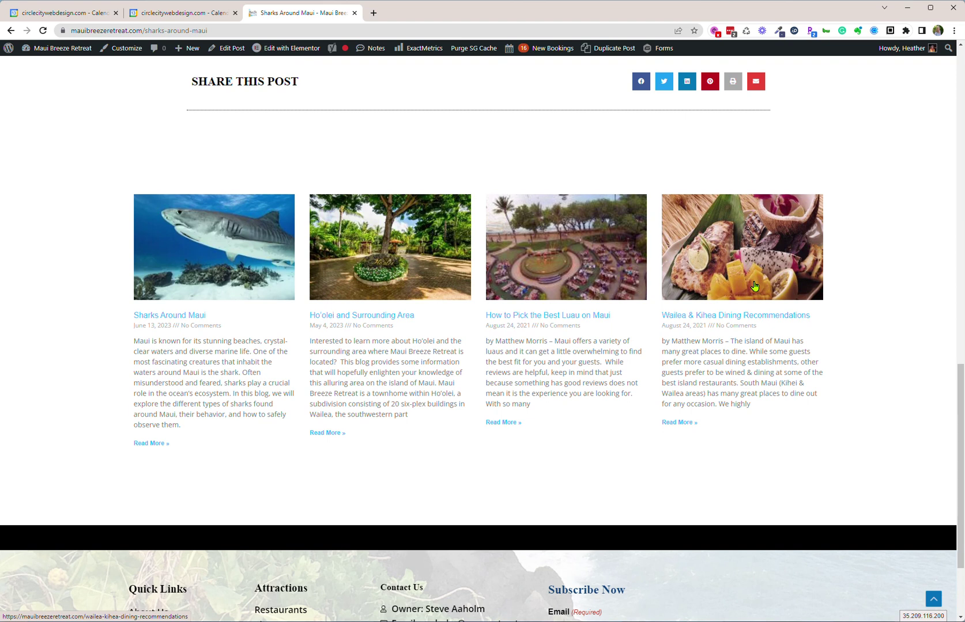
scroll(758, 311, up, 15)
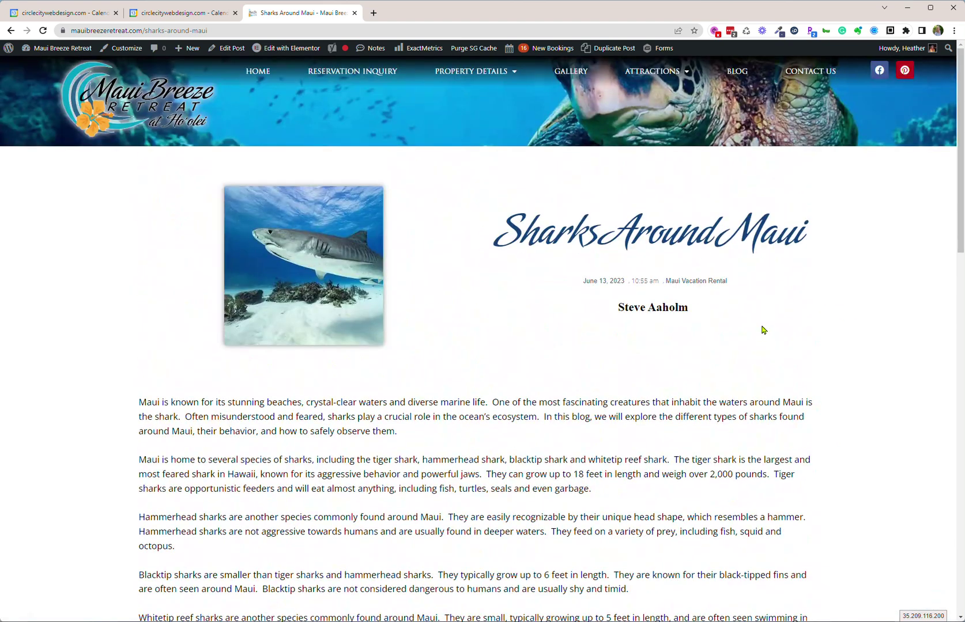
- Open the site's blog page and check the Sharks Around Maui card and its excerpt among the other posts
click(736, 72)
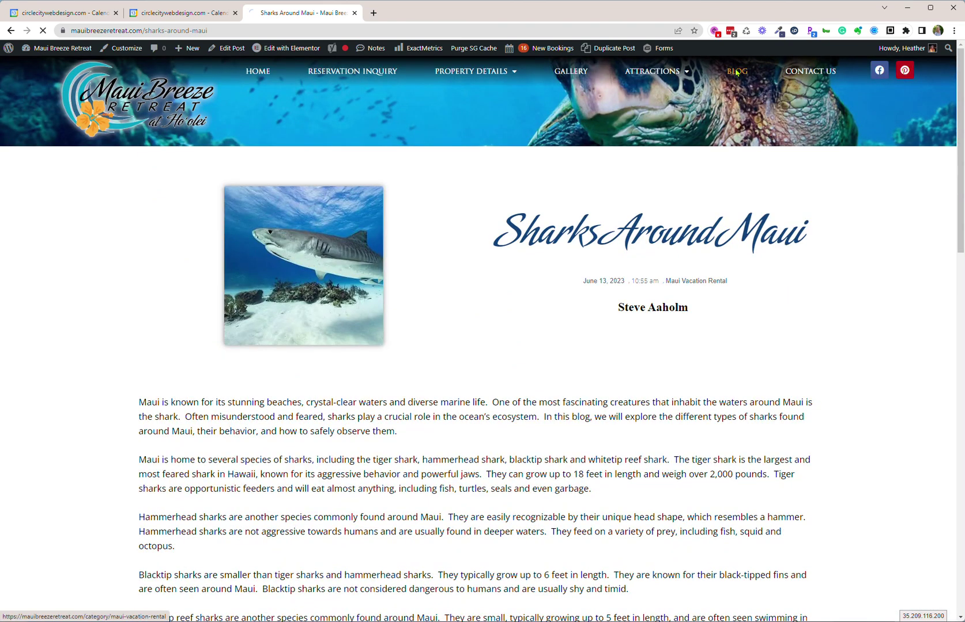
scroll(667, 329, down, 2)
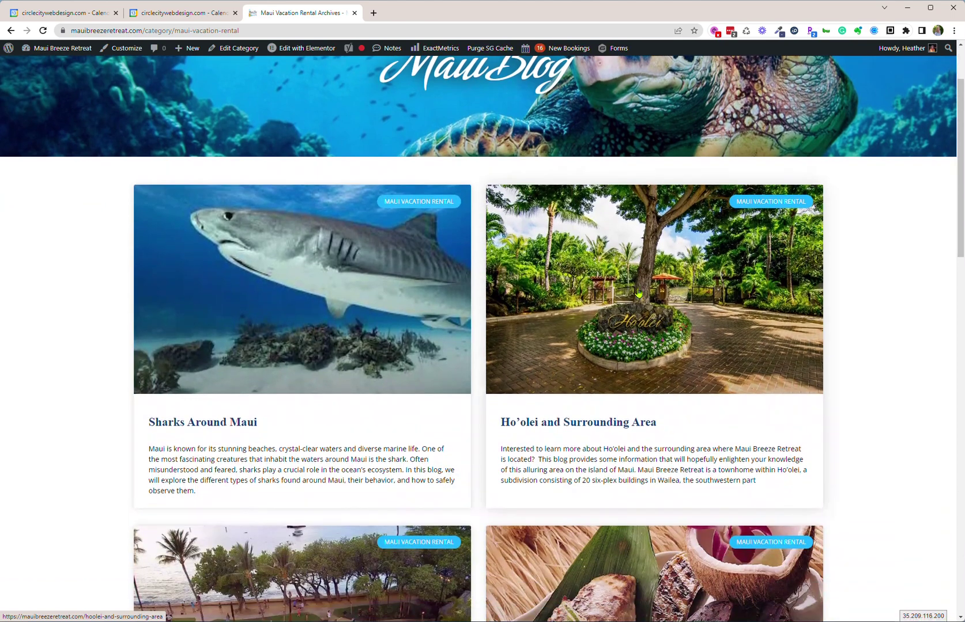
scroll(375, 275, down, 10)
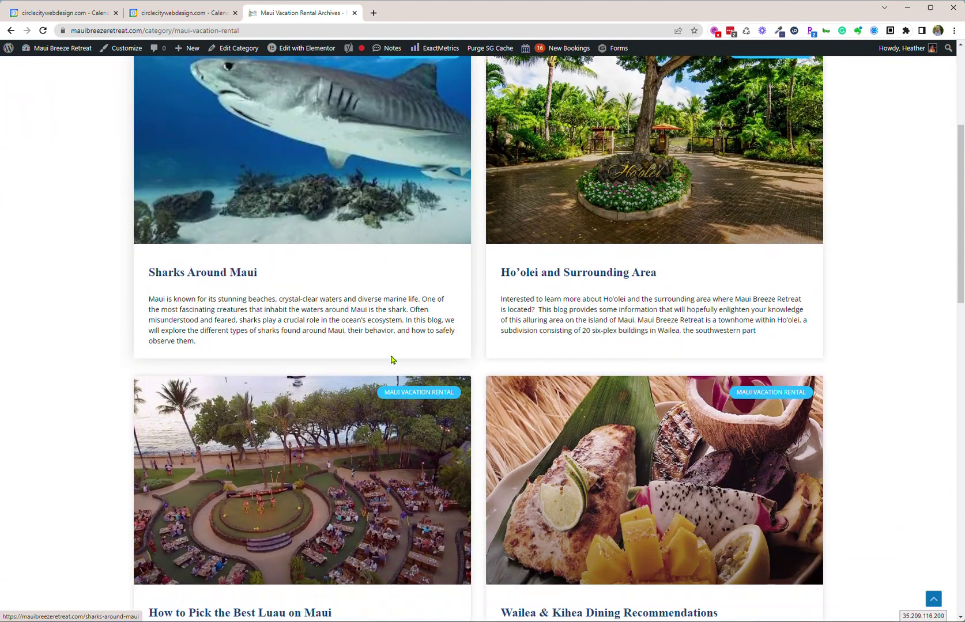
- Look through the remaining post cards on the blog page and open the Sharks Around Maui post
scroll(496, 432, down, 3)
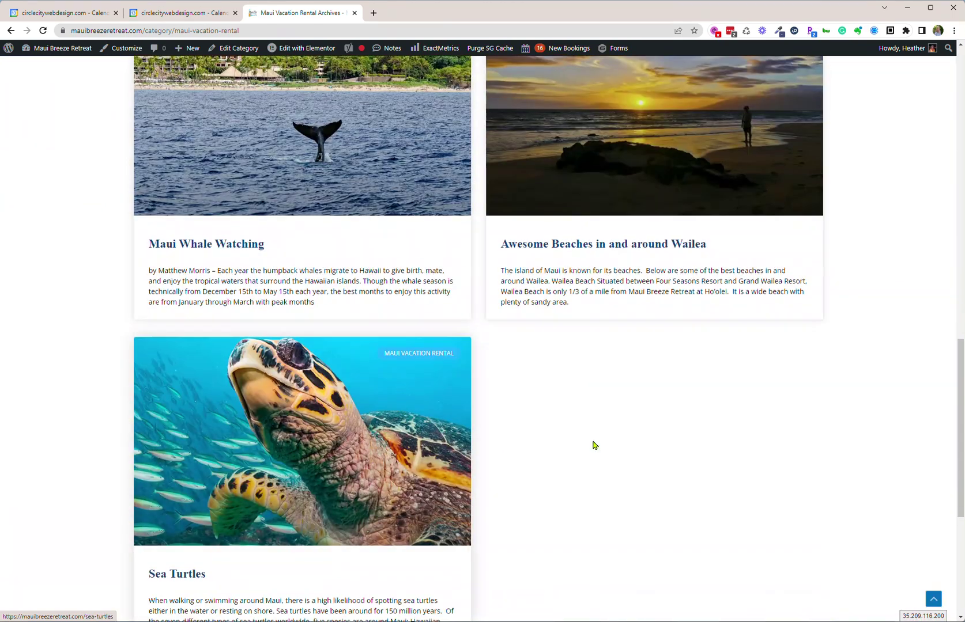
scroll(674, 491, up, 15)
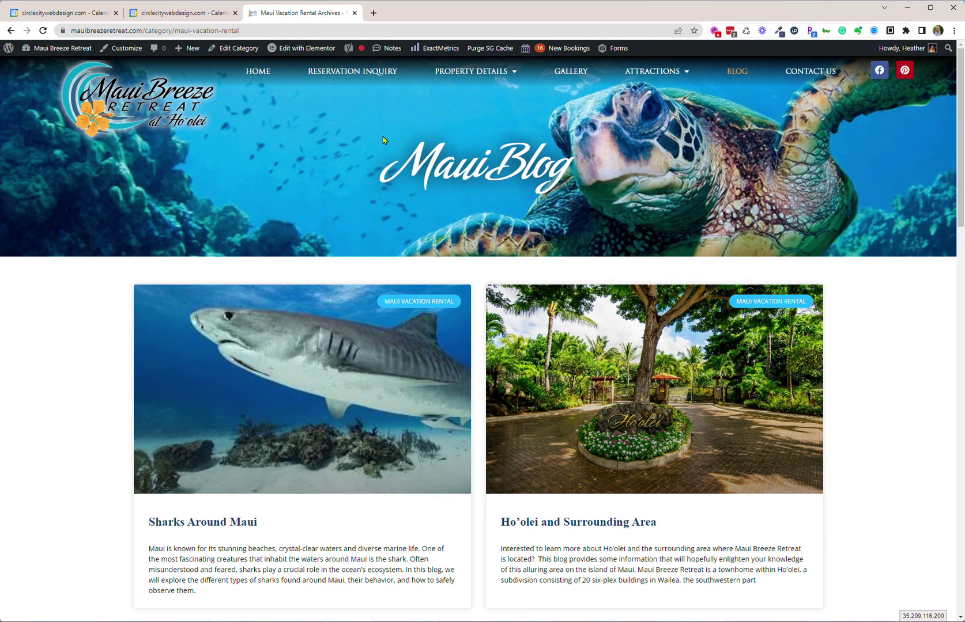
mouse_move(285, 48)
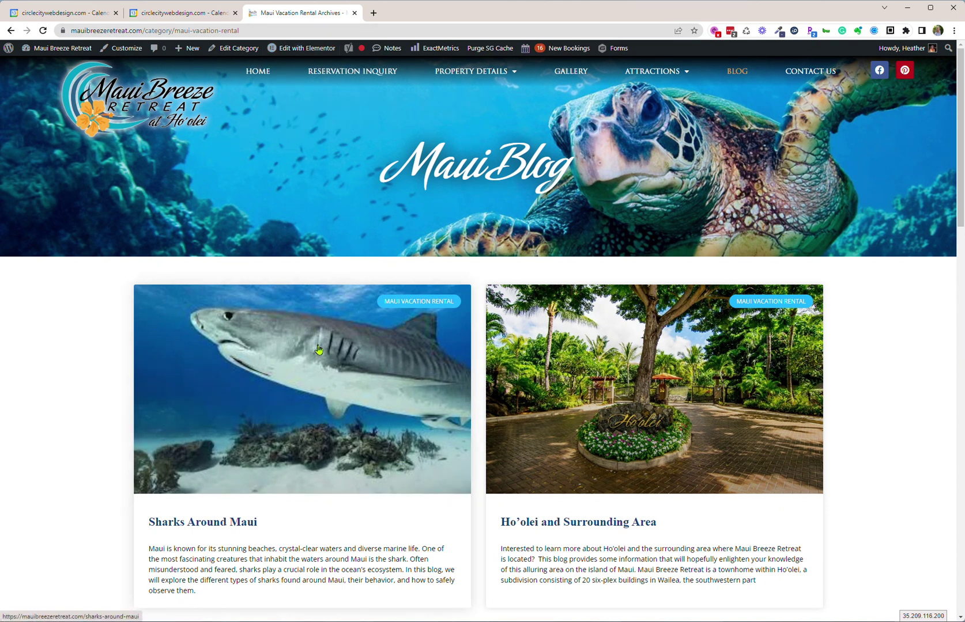
click(319, 310)
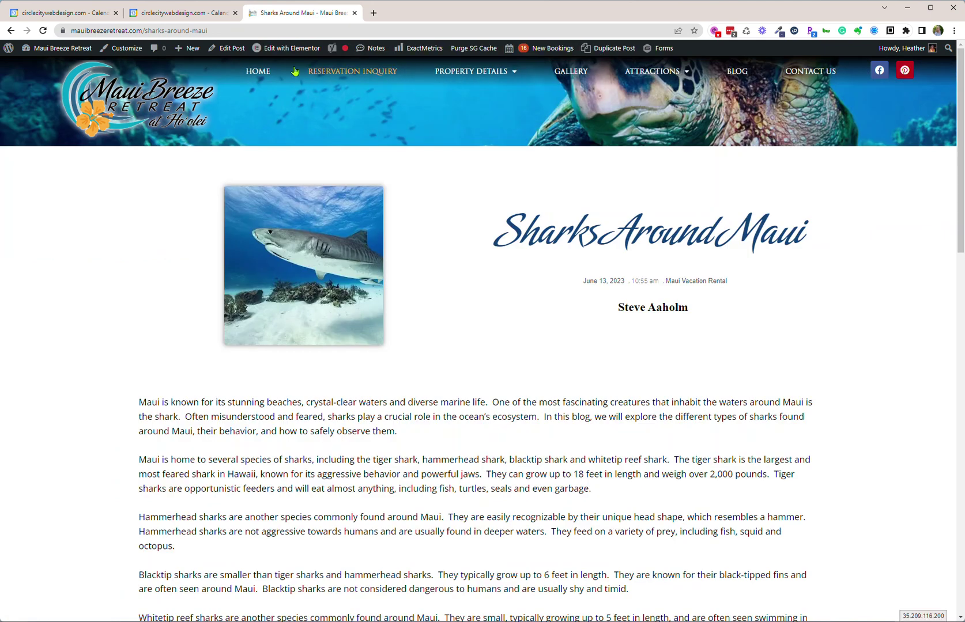
- Check the post's title, excerpt and featured image in Elementor's post settings and return to its live page
mouse_move(291, 50)
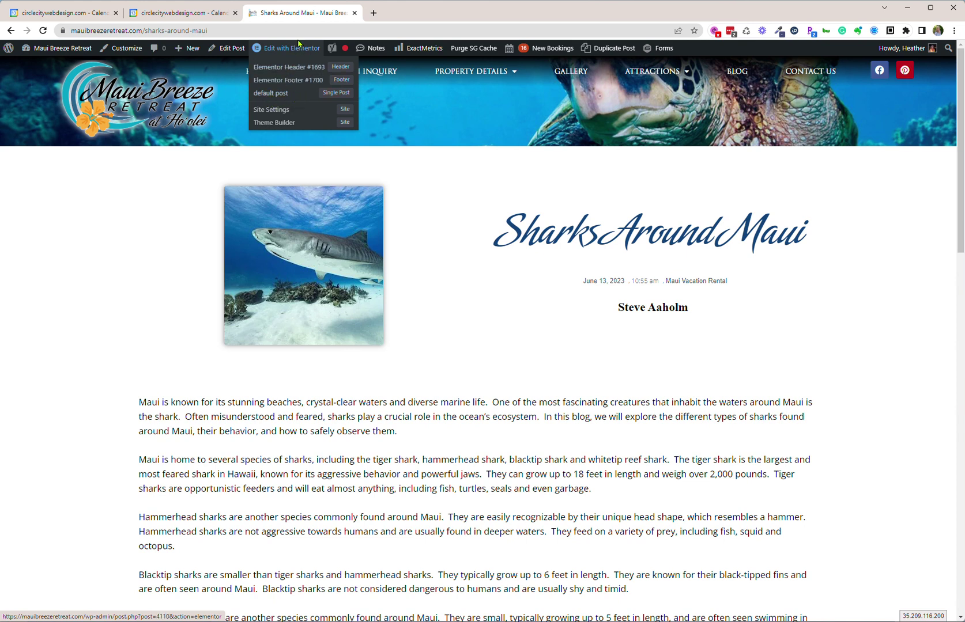
click(286, 51)
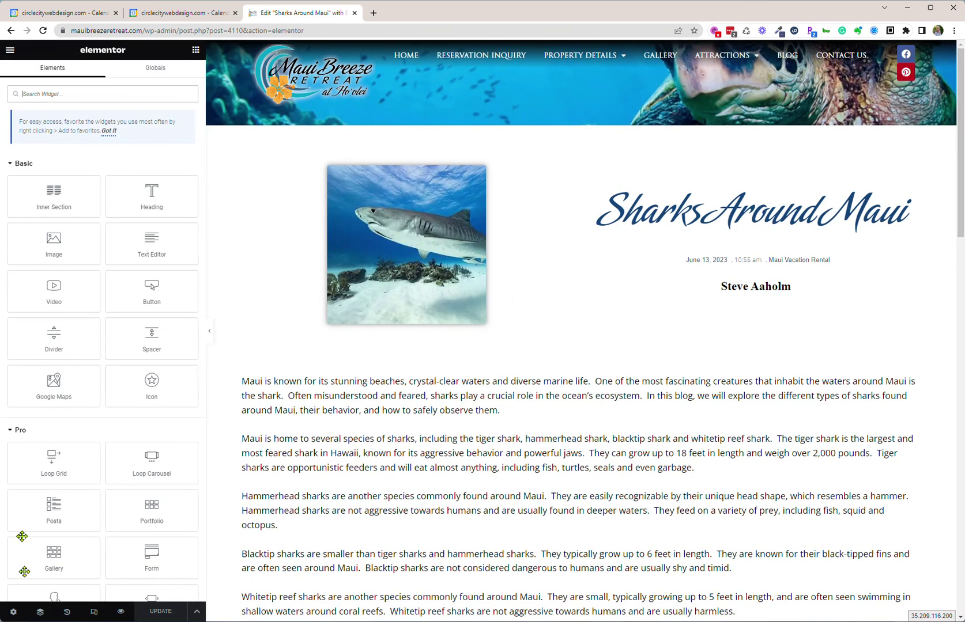
click(13, 612)
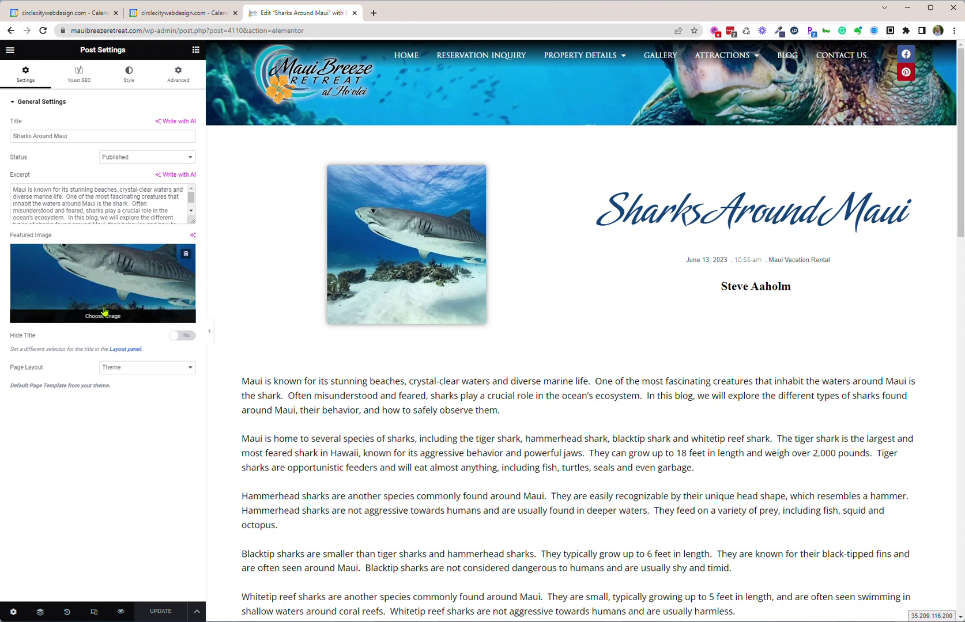
click(9, 50)
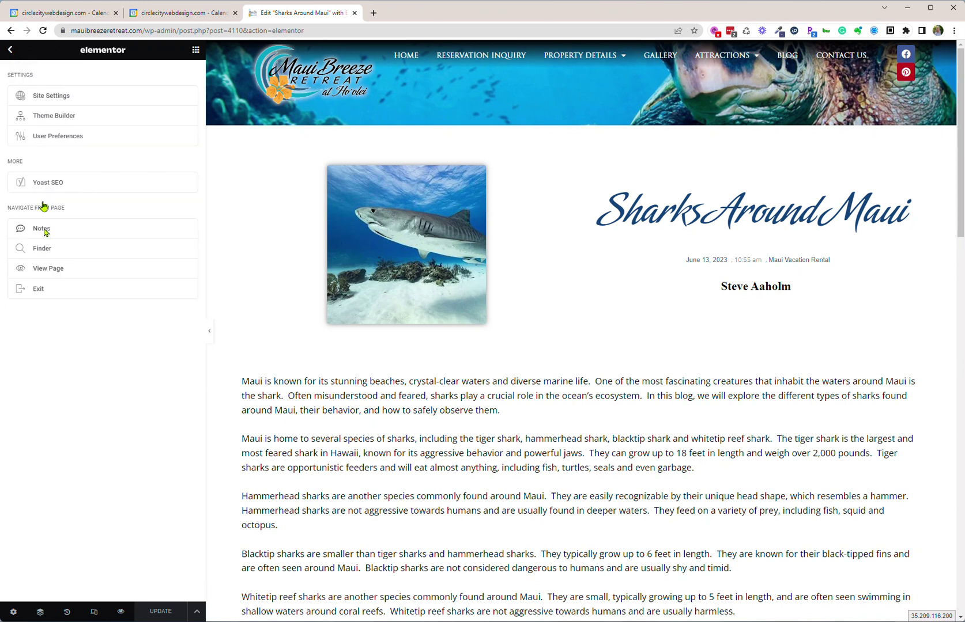
click(49, 276)
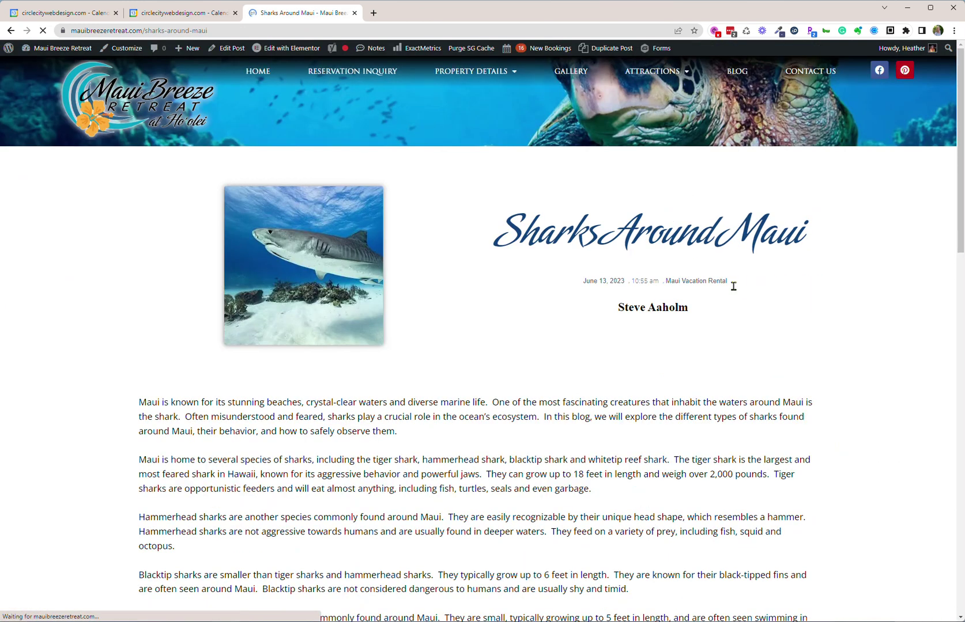